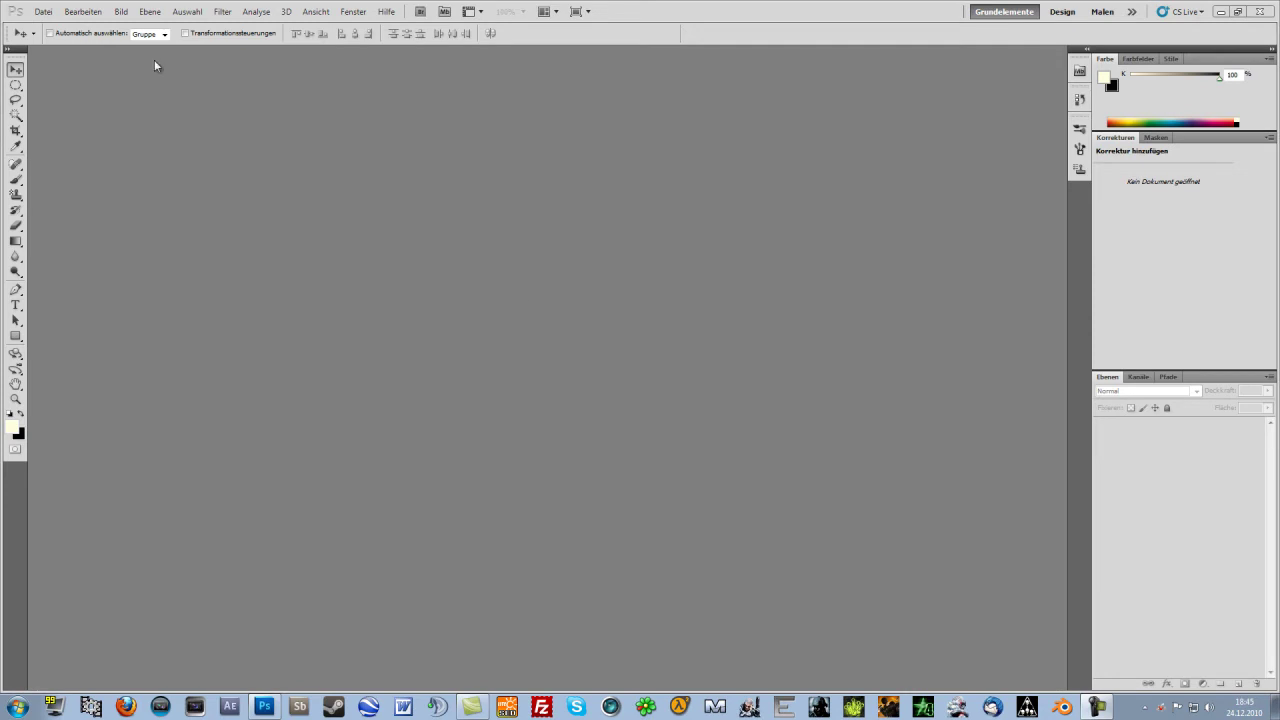
# Step: Open sonnenuntergang.jpg from the desktop through Datei > Öffnen
pyautogui.click(44, 14)
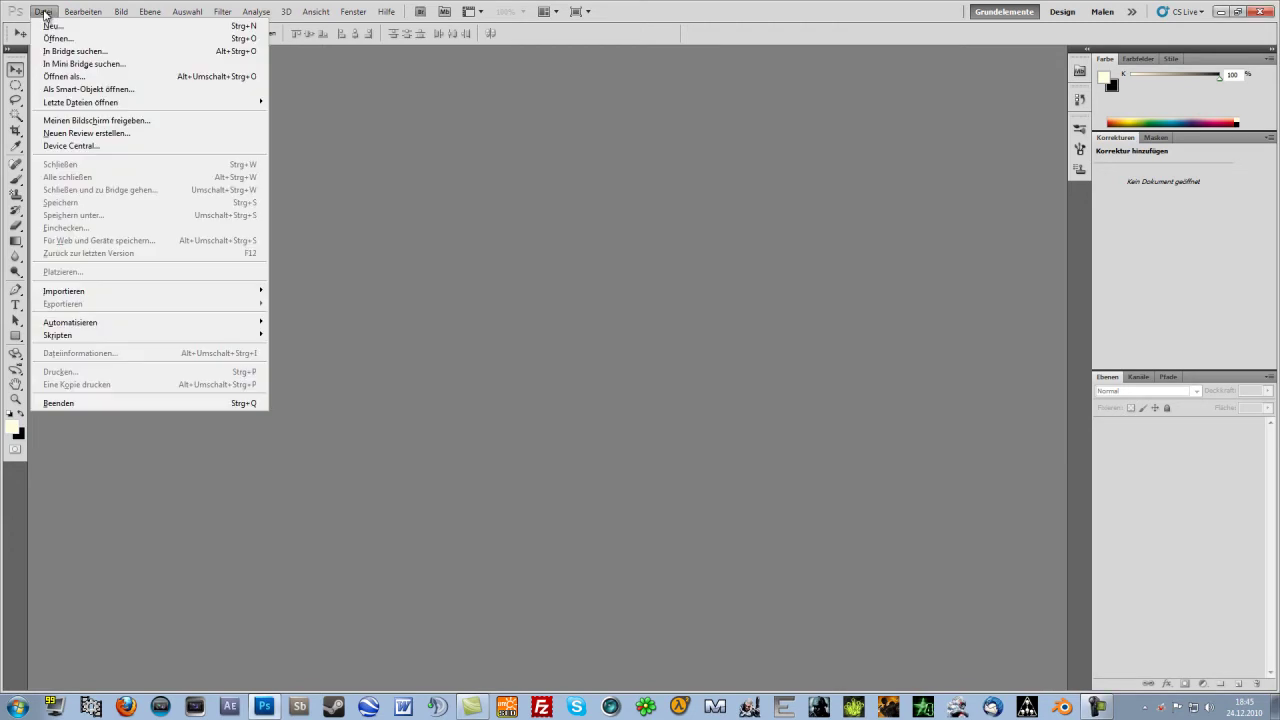
pyautogui.click(60, 40)
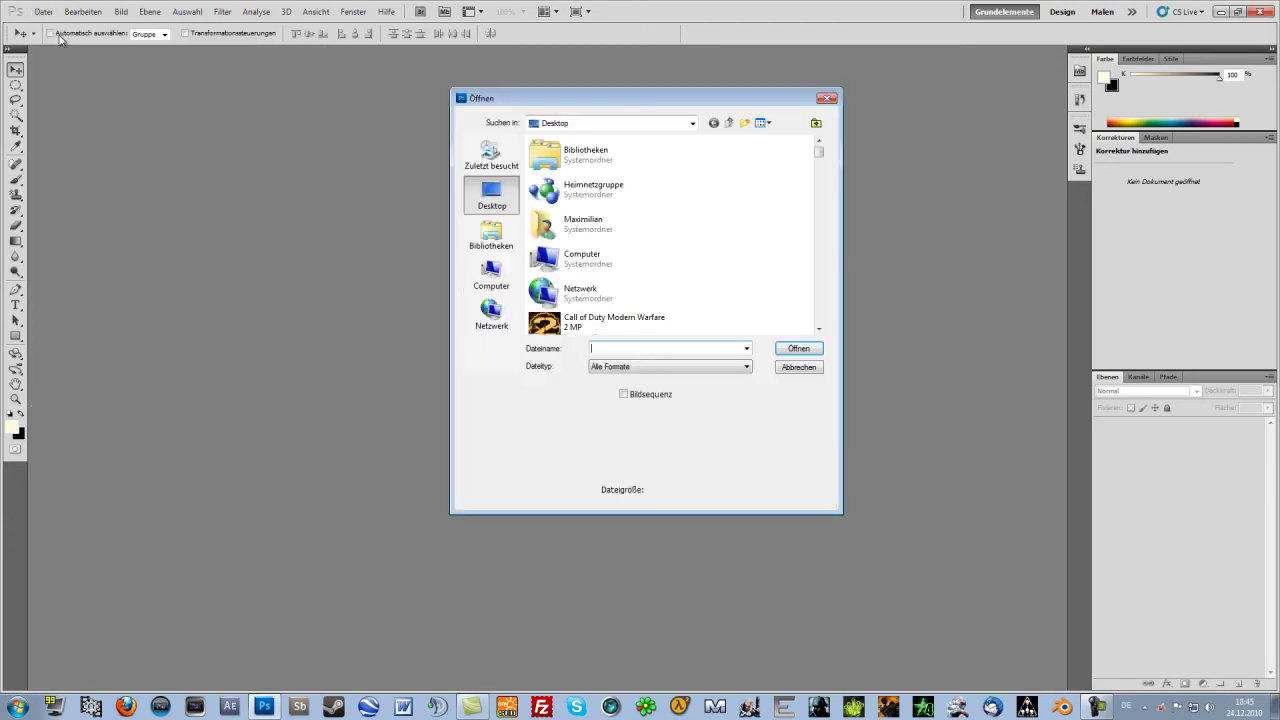
pyautogui.click(673, 346)
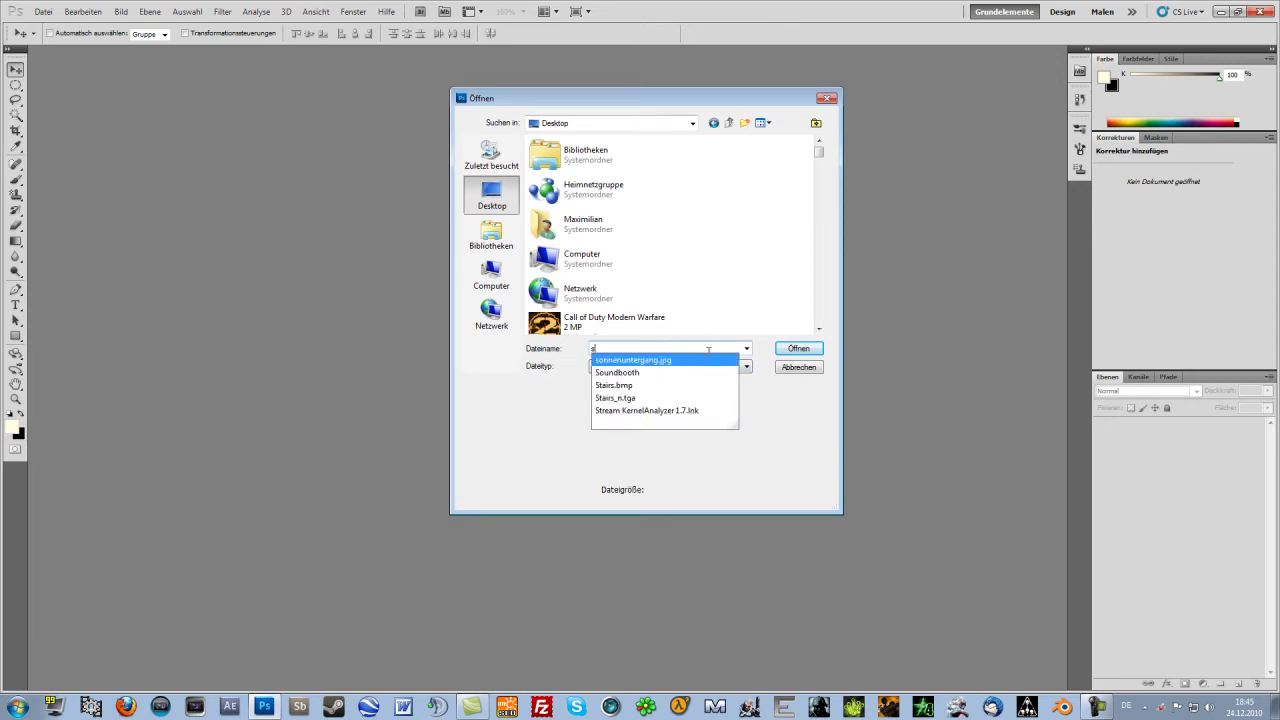
pyautogui.click(684, 363)
pyautogui.click(799, 349)
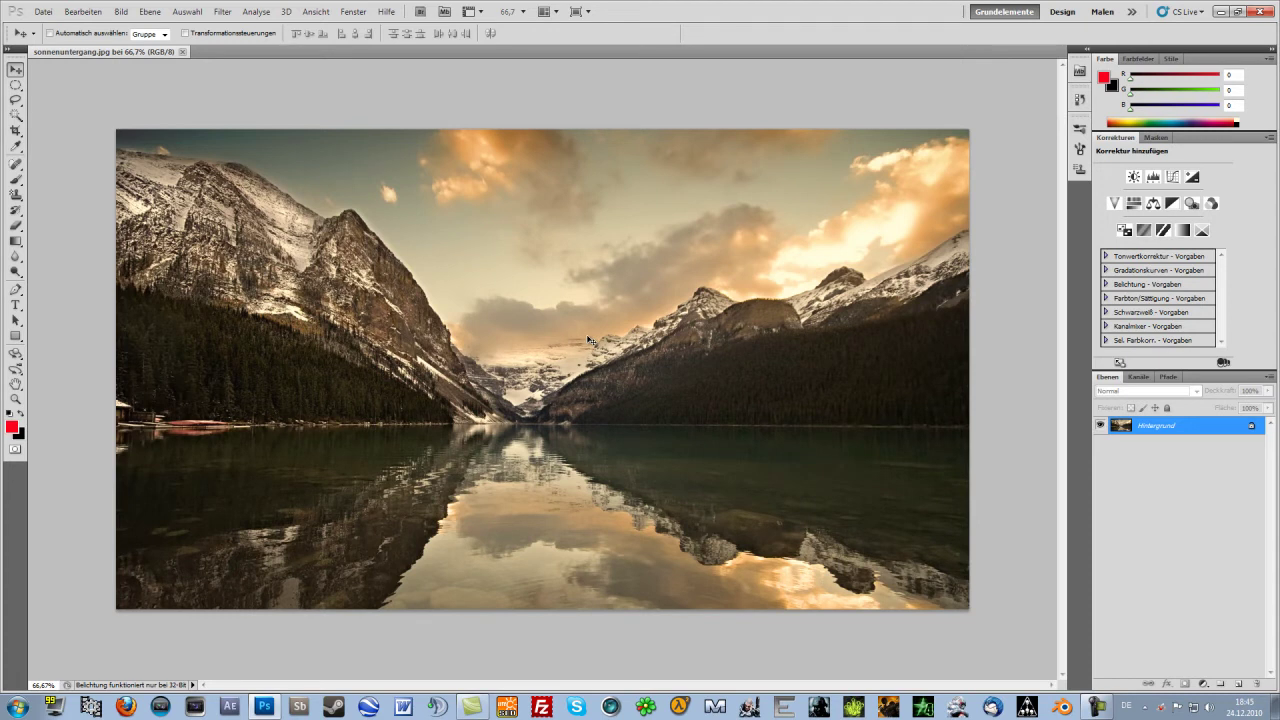
# Step: Add empty layer Ebene 1 above Hintergrund and select the Pen tool
pyautogui.click(1238, 686)
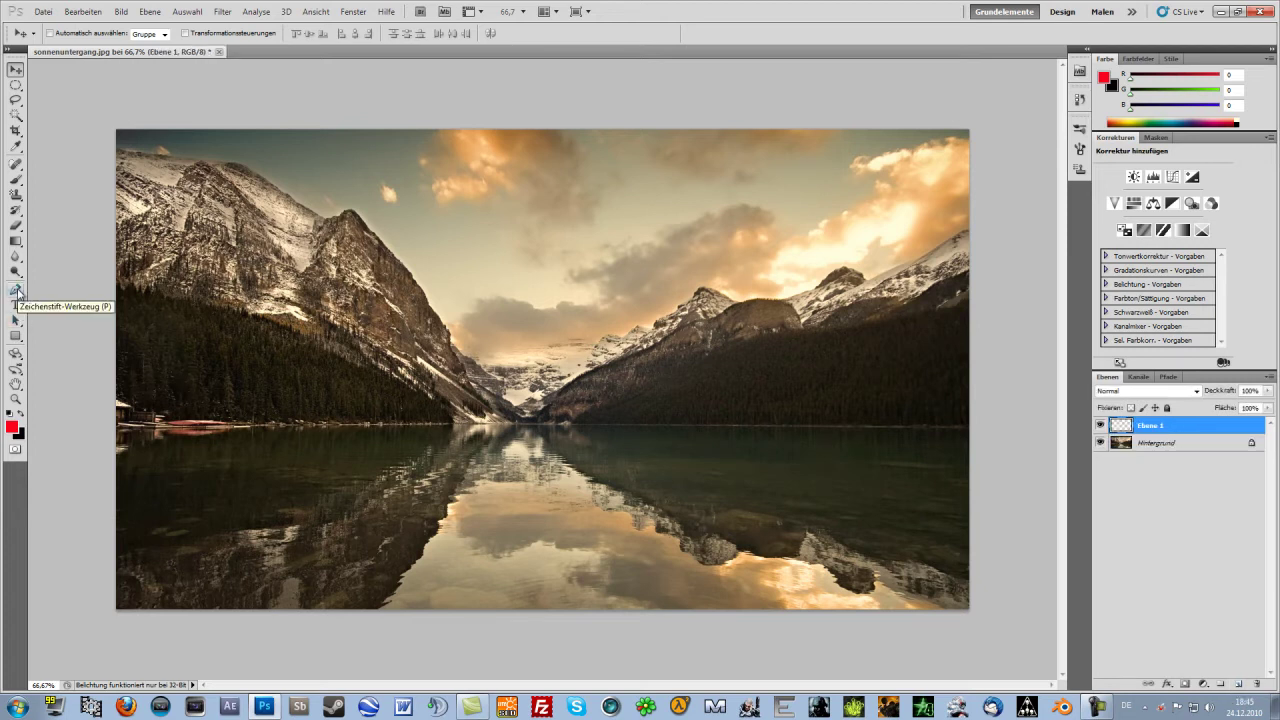
pyautogui.click(16, 290)
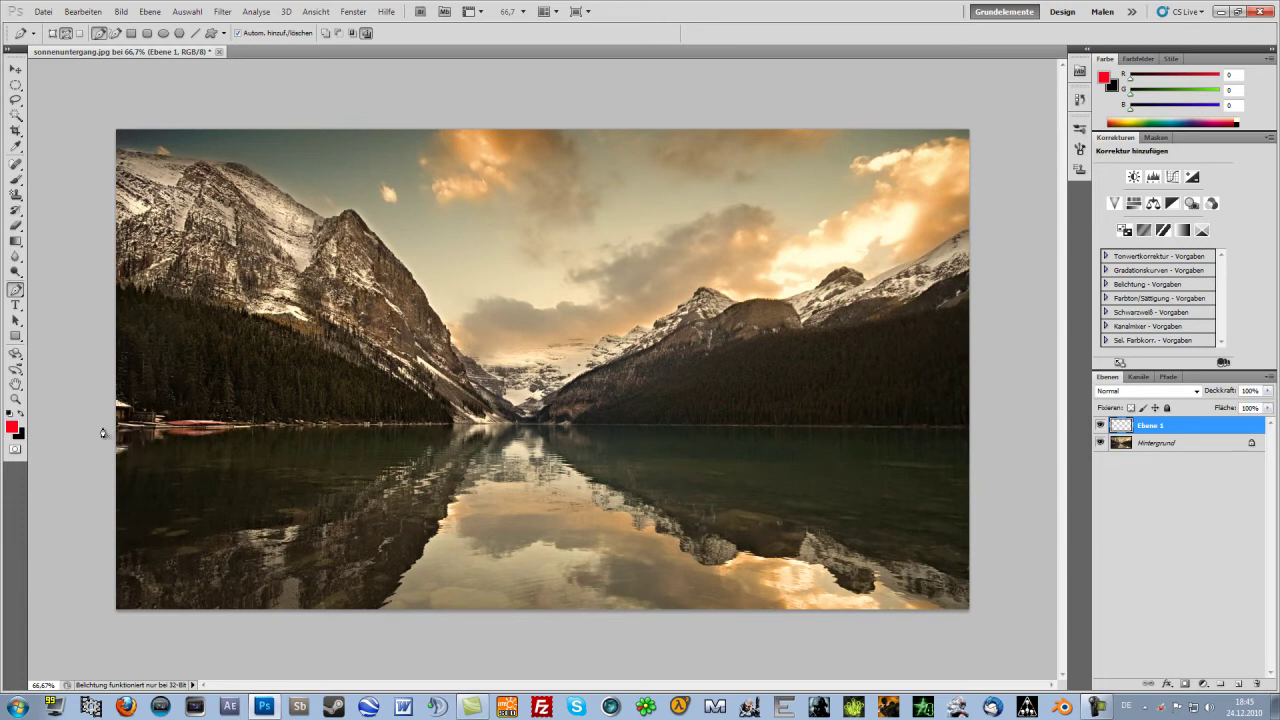
# Step: Zoom in to 100% on the lower-left shoreline at the photo's left edge
pyautogui.click(15, 398)
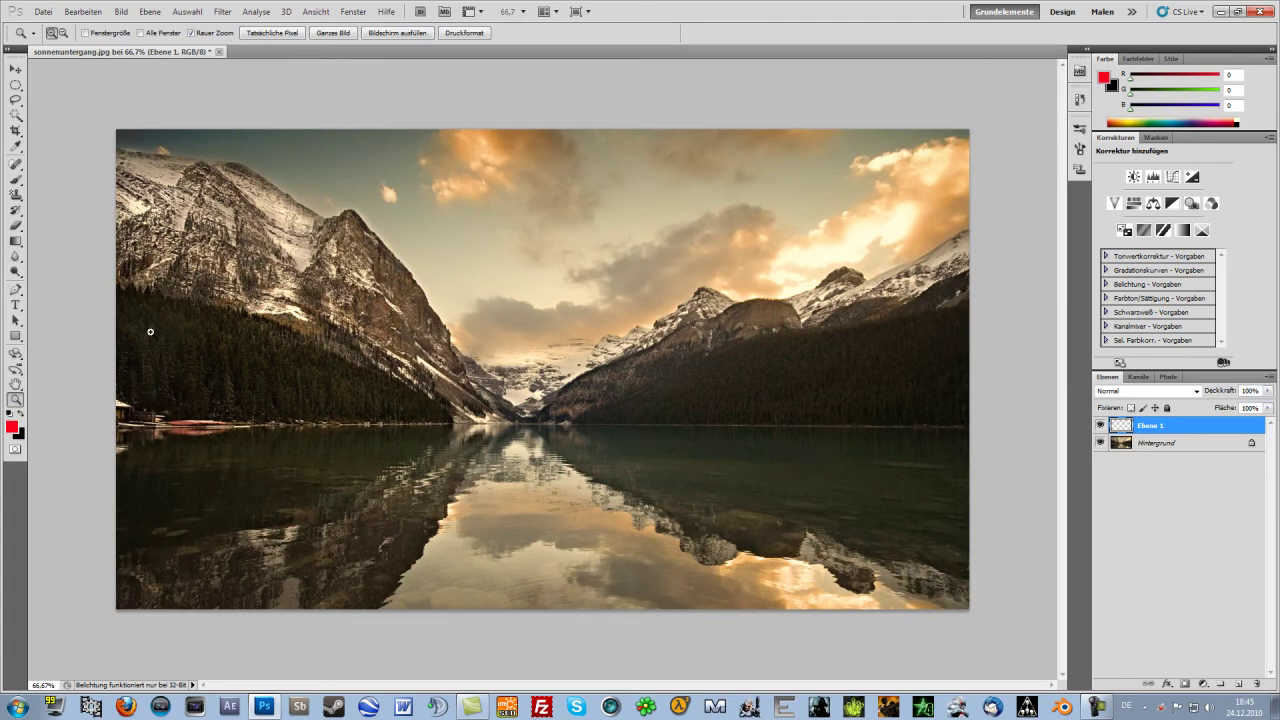
pyautogui.click(120, 435)
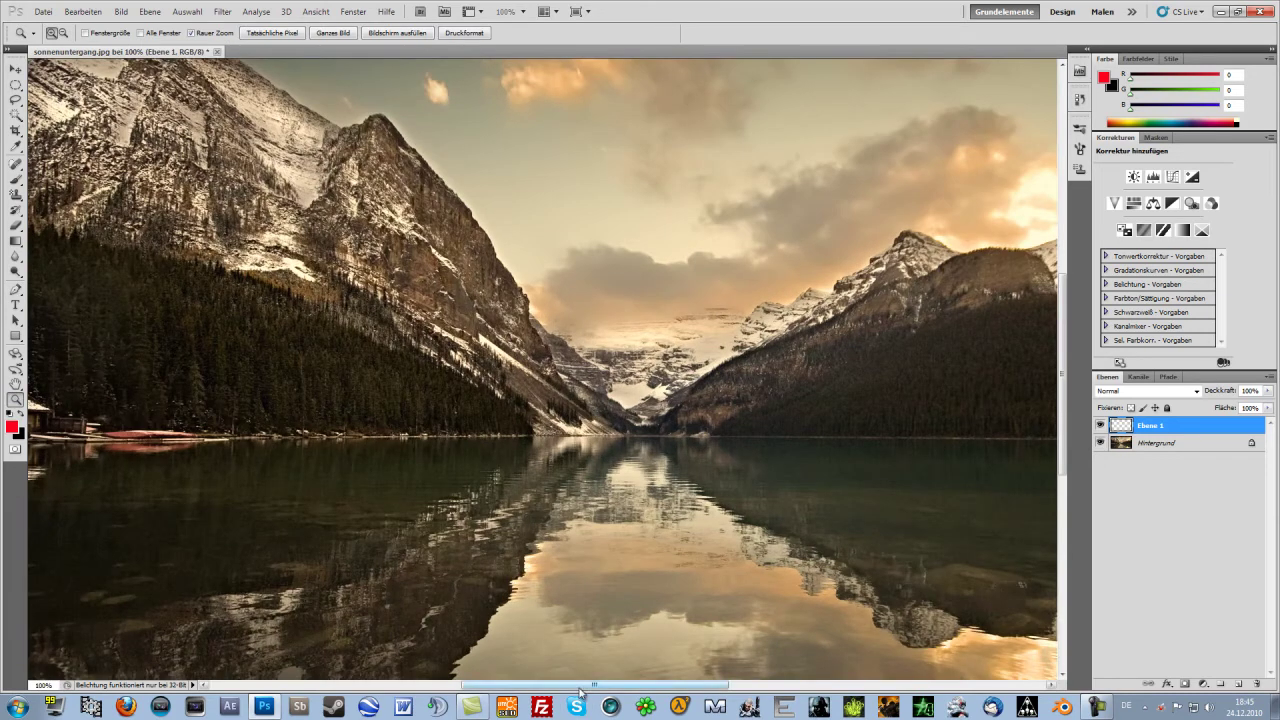
pyautogui.click(203, 685)
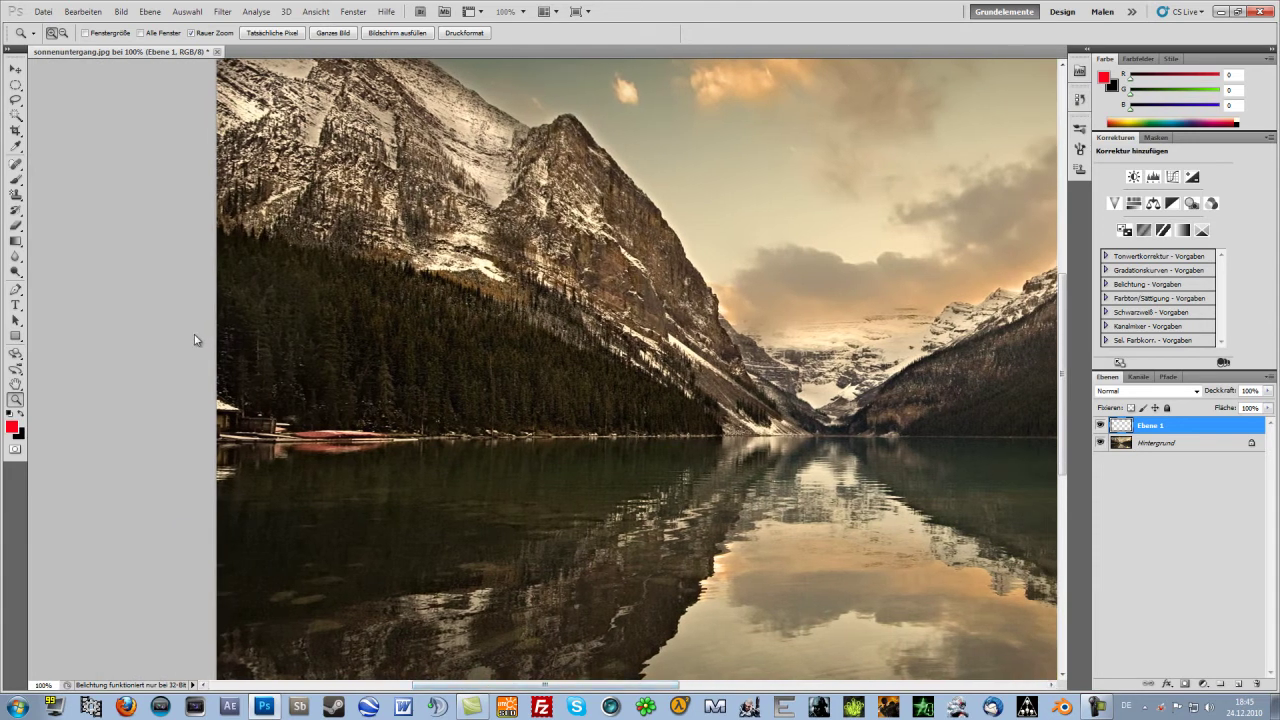
# Step: Place Pen anchor points along the shoreline from the left edge toward the middle
pyautogui.click(15, 290)
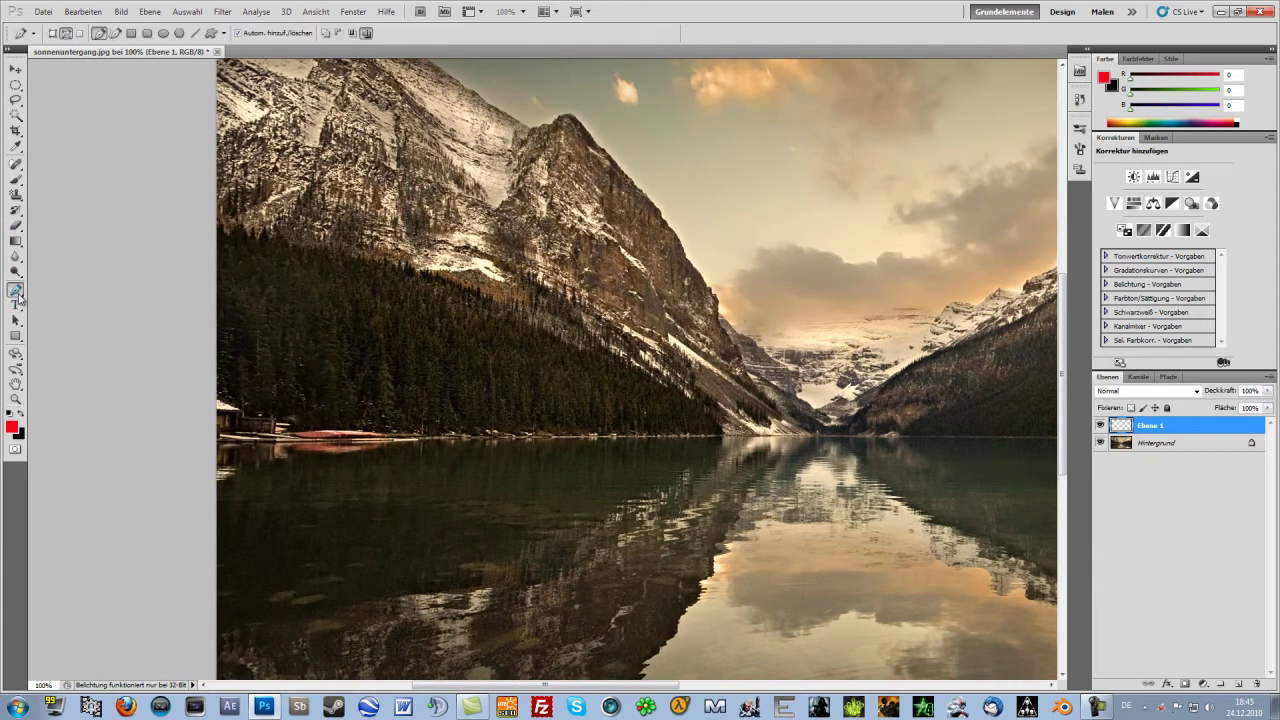
pyautogui.click(241, 447)
pyautogui.click(268, 449)
pyautogui.click(340, 446)
pyautogui.click(356, 446)
pyautogui.click(461, 443)
pyautogui.click(482, 443)
pyautogui.click(503, 442)
pyautogui.scroll(-1, 598, 448)
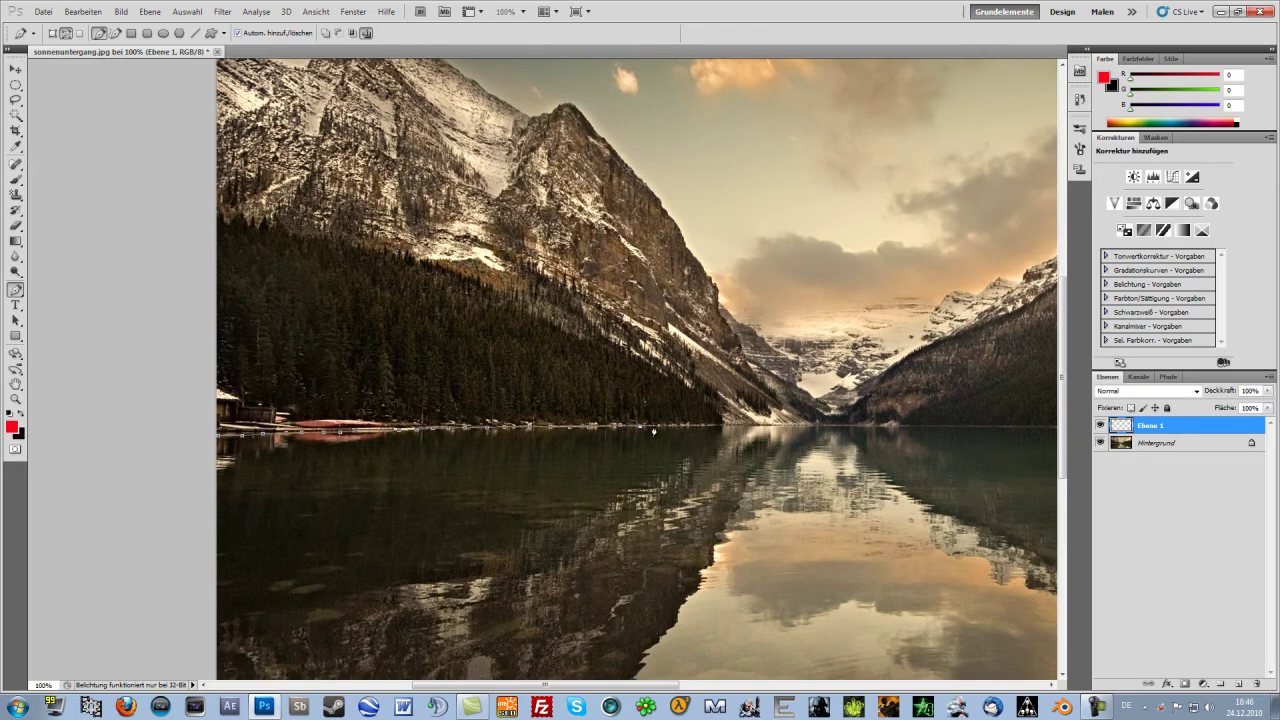
pyautogui.click(660, 432)
# Step: Continue the shoreline path with anchor points to the photo's right edge
pyautogui.click(784, 427)
pyautogui.moveTo(636, 686); pyautogui.dragTo(756, 686)
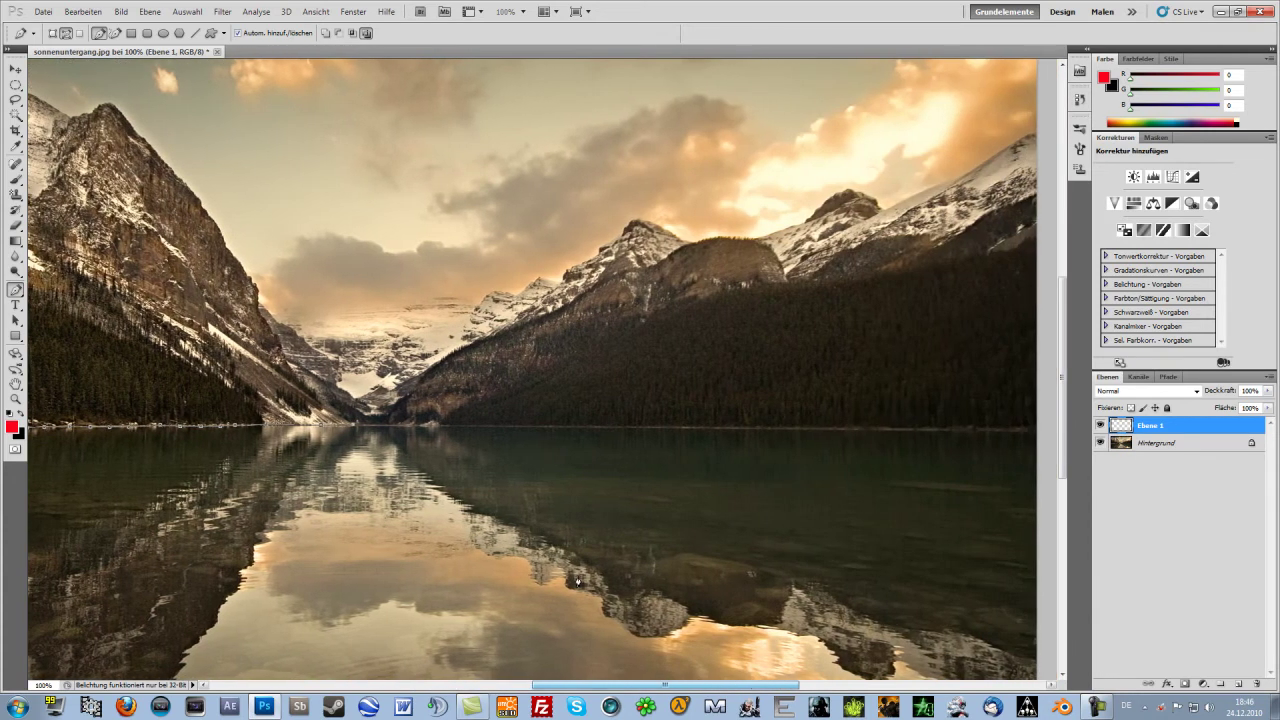
pyautogui.click(401, 427)
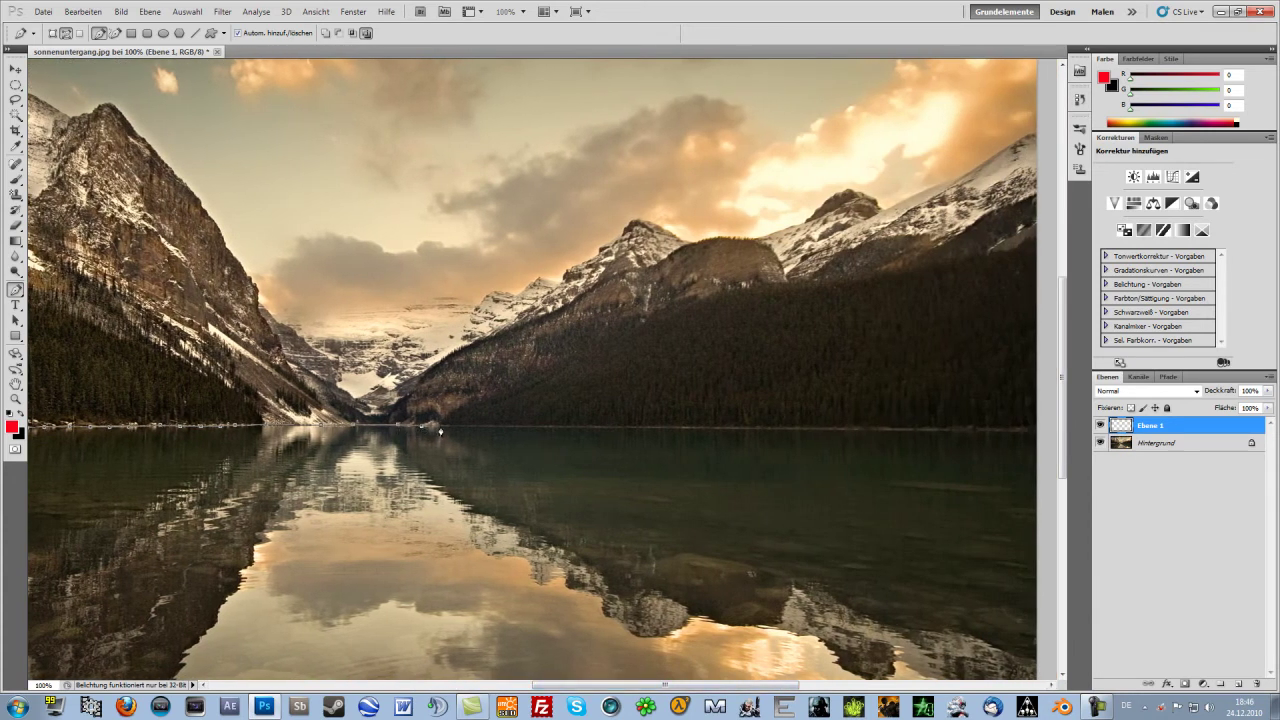
pyautogui.click(533, 428)
pyautogui.click(662, 427)
pyautogui.click(847, 429)
pyautogui.click(984, 431)
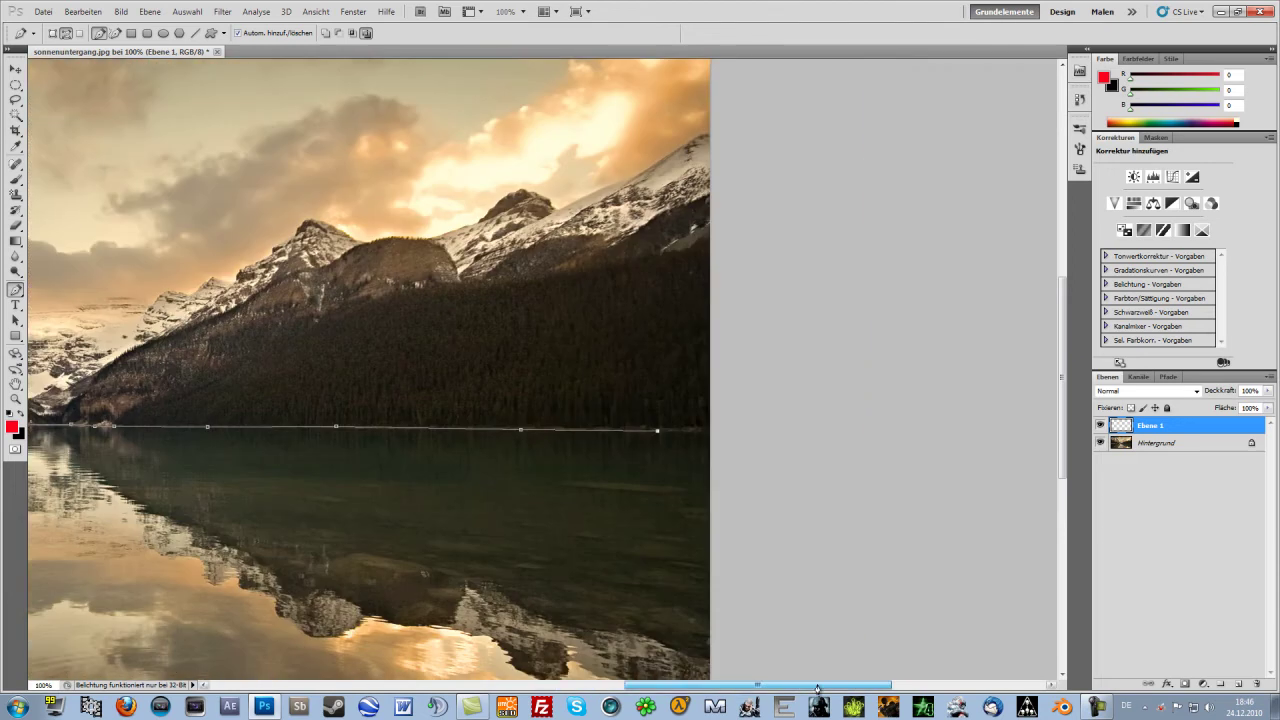
pyautogui.moveTo(724, 686); pyautogui.dragTo(830, 686)
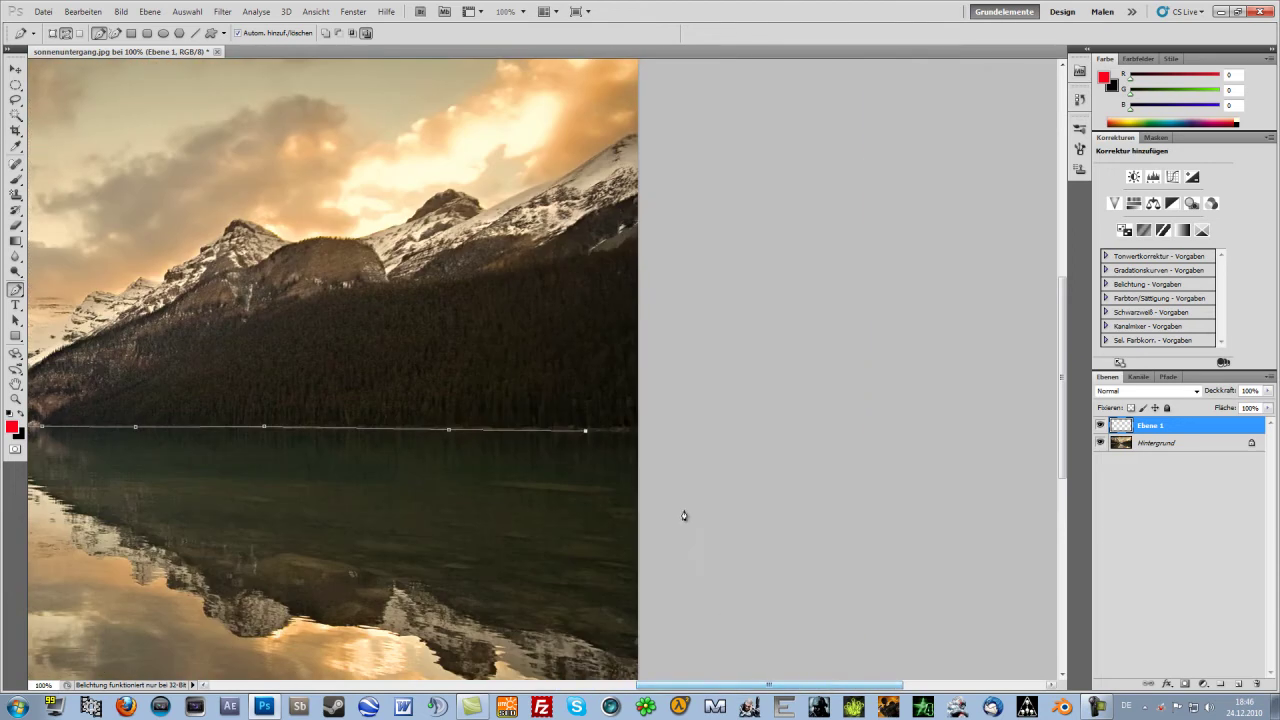
pyautogui.click(637, 431)
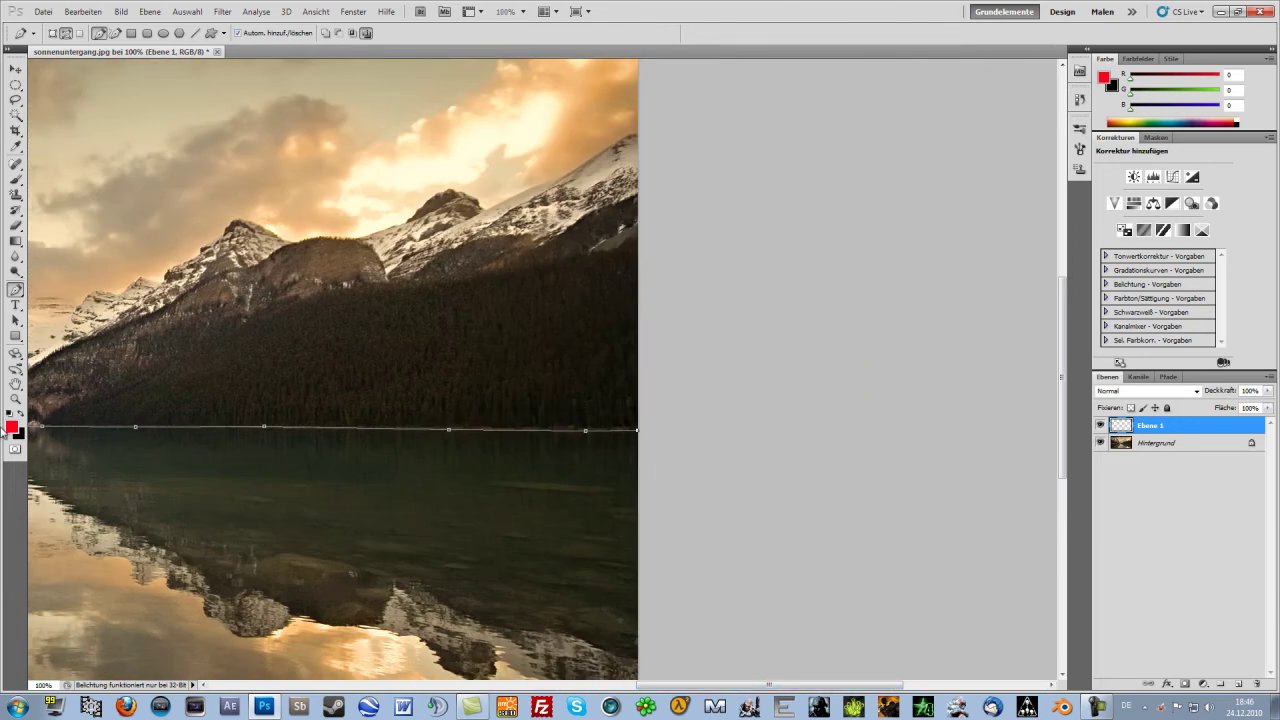
# Step: Zoom out to see the whole photo and reselect the Pen tool
pyautogui.click(16, 400)
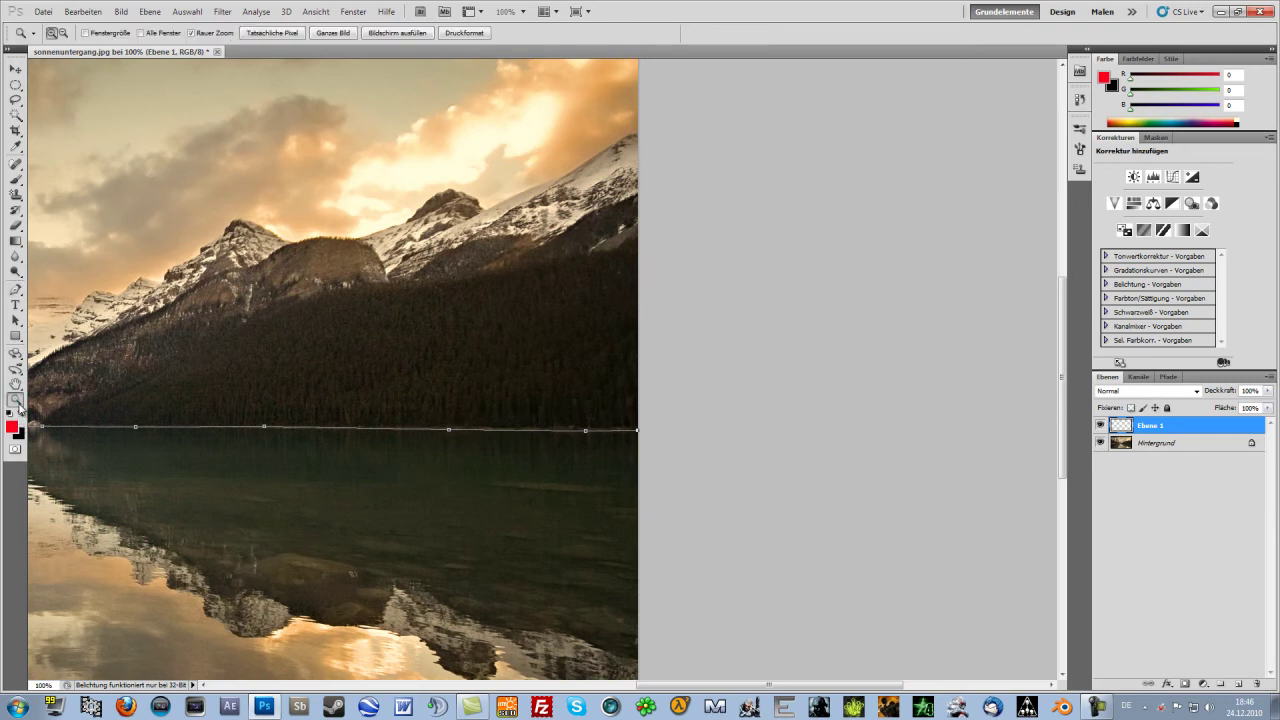
pyautogui.click(63, 33)
pyautogui.click(425, 383)
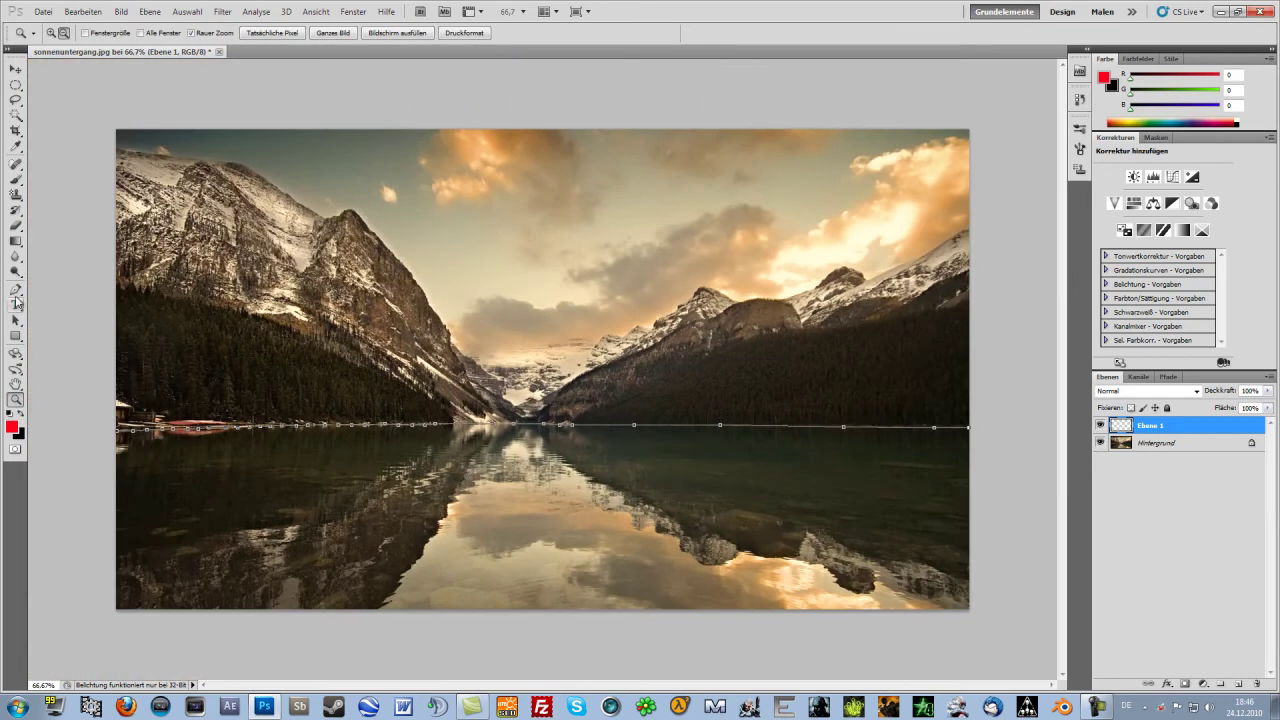
pyautogui.click(16, 295)
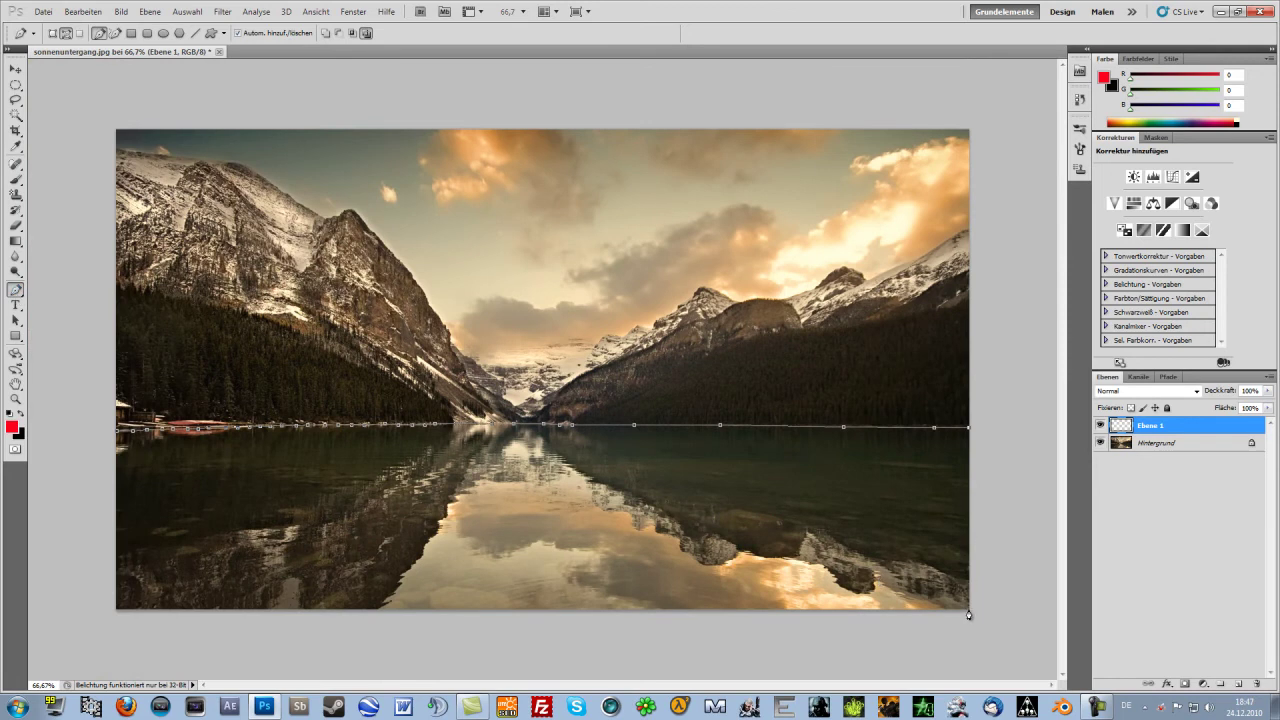
# Step: Close the path around the water via the bottom-right and bottom-left corners
pyautogui.click(968, 609)
pyautogui.click(117, 610)
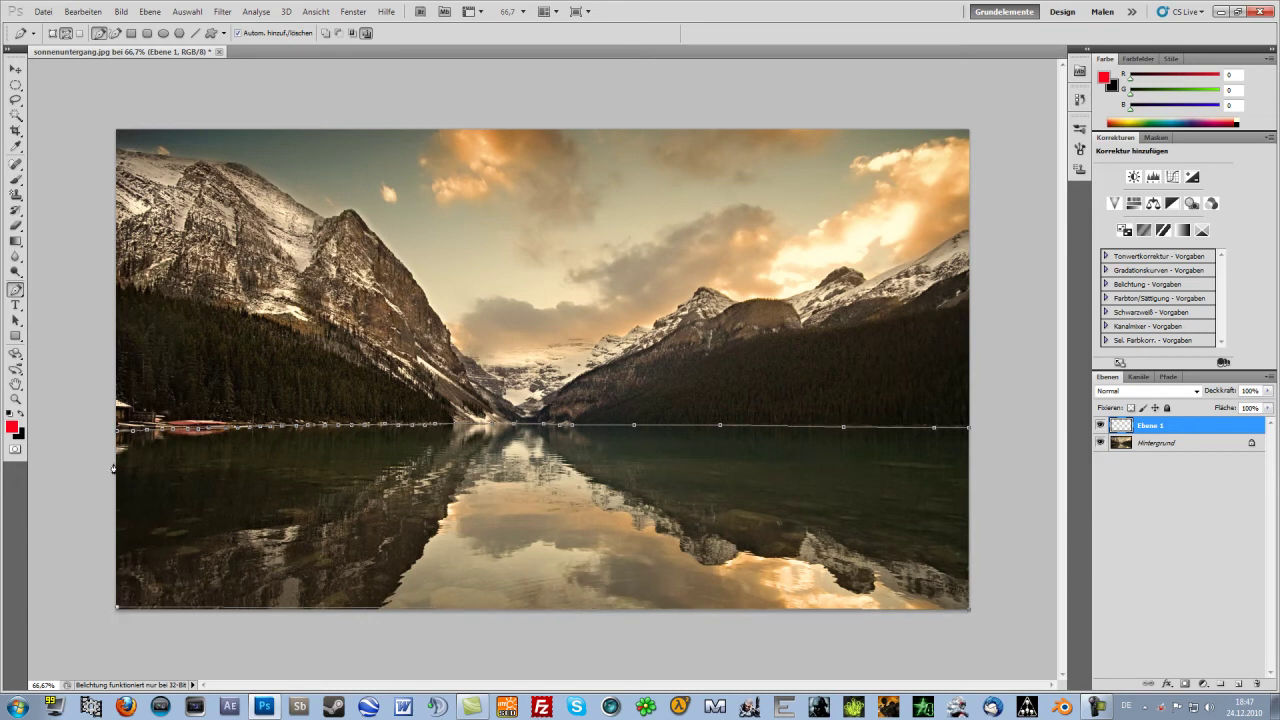
pyautogui.click(119, 432)
# Step: Convert the closed path into a selection with Auswahl erstellen
pyautogui.rightClick(376, 482)
pyautogui.click(440, 546)
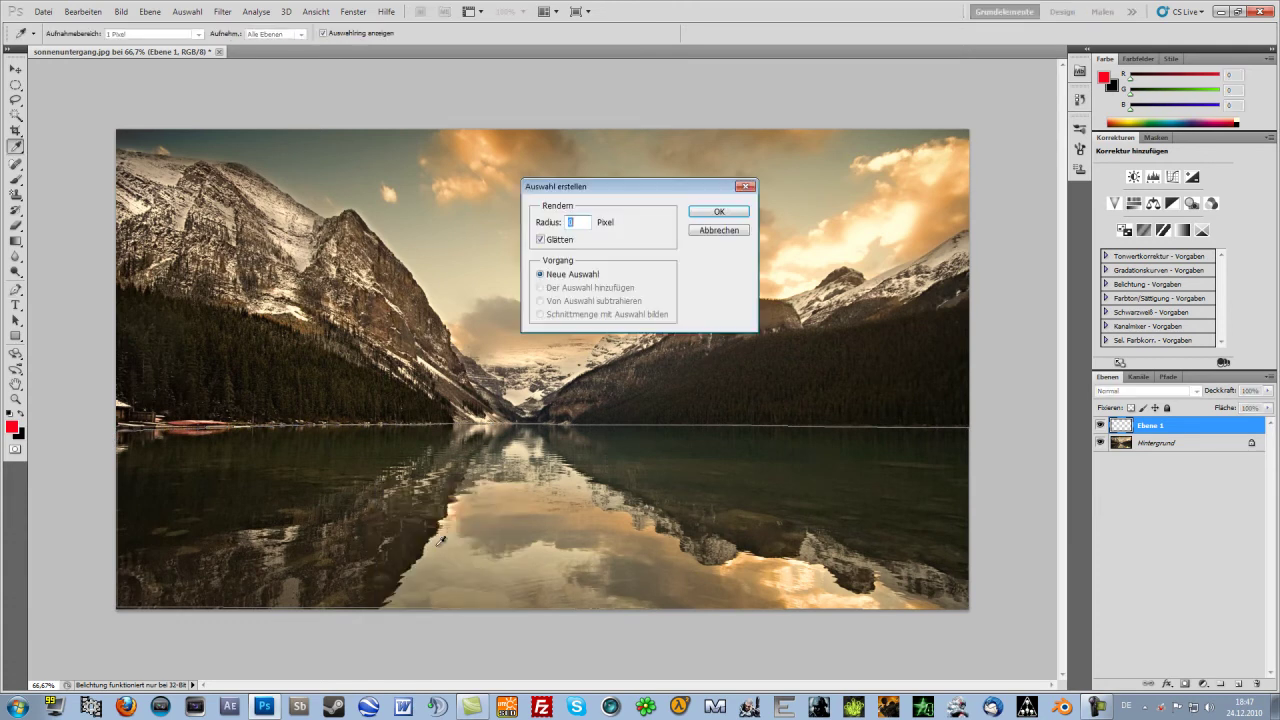
pyautogui.click(722, 213)
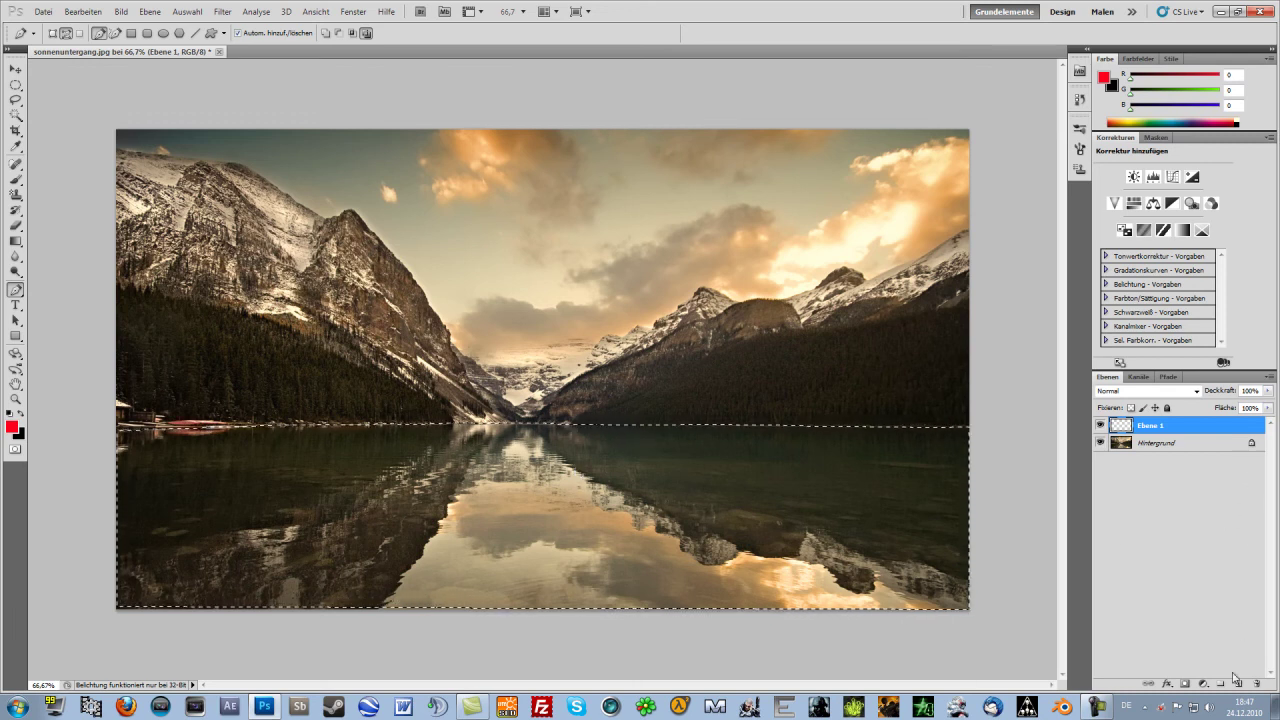
# Step: Try Hue/Saturation on the empty layer and dismiss the empty-area error
pyautogui.click(126, 13)
pyautogui.moveTo(144, 45)
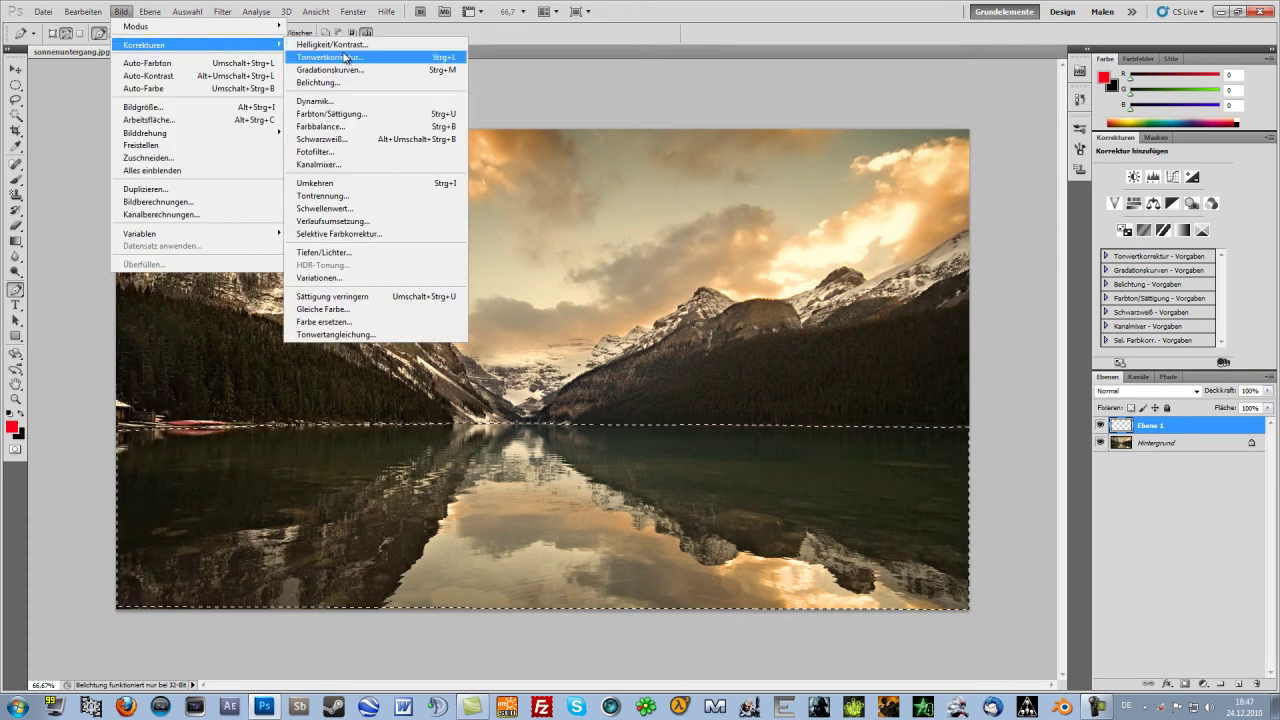
pyautogui.click(367, 114)
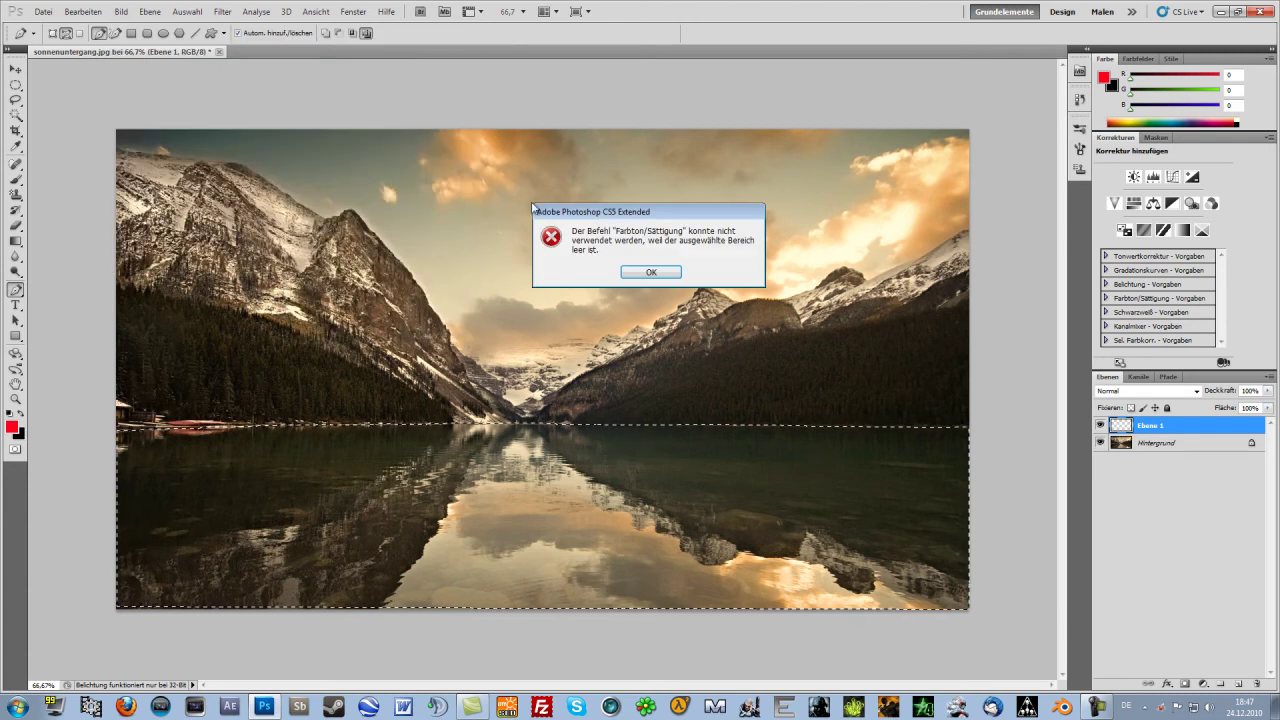
pyautogui.click(651, 273)
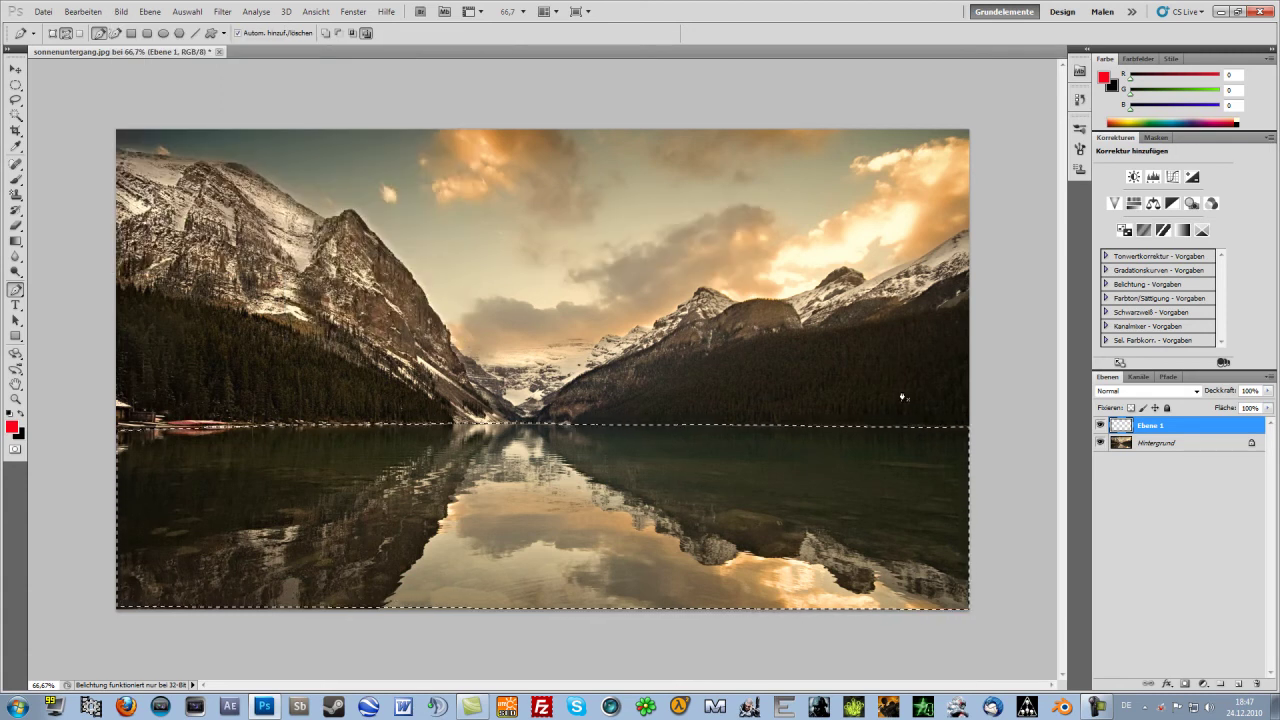
# Step: Convert Hintergrund into Ebene 0 and copy the selected lake to Ebene 2 with Ctrl+J
pyautogui.click(1167, 447)
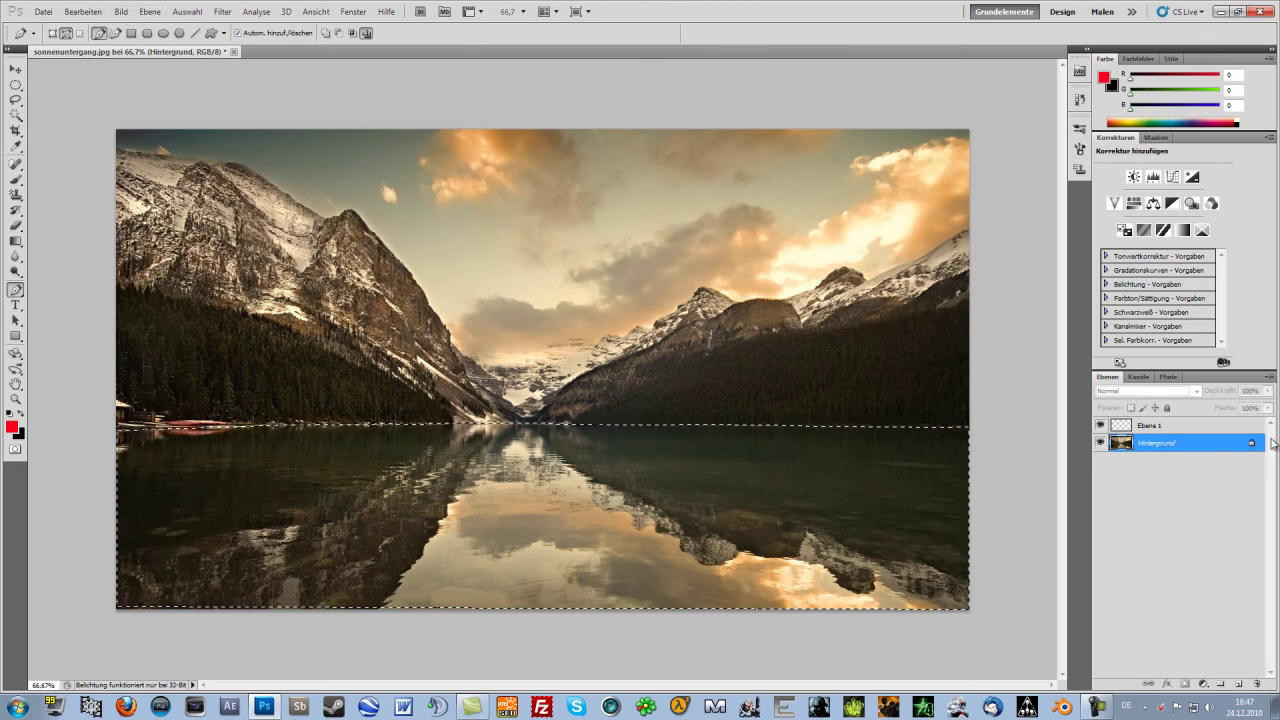
pyautogui.doubleClick(1190, 443)
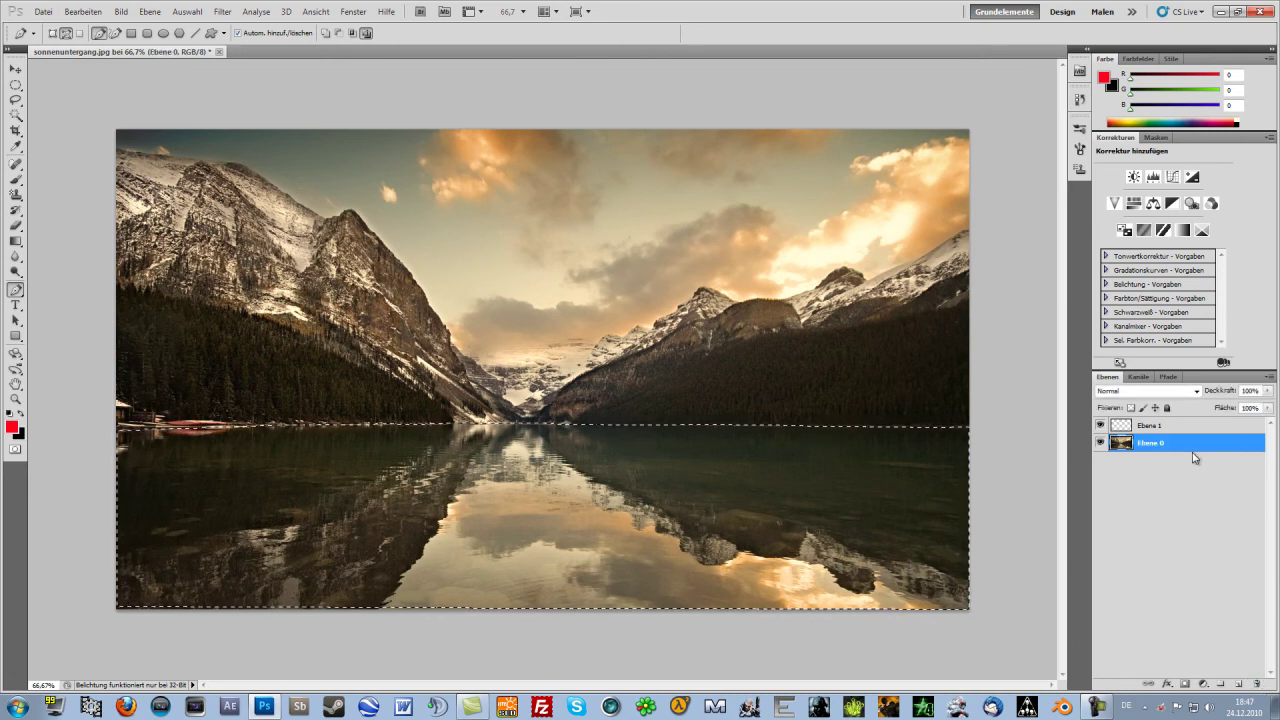
pyautogui.hotkey('ctrl', 'j')
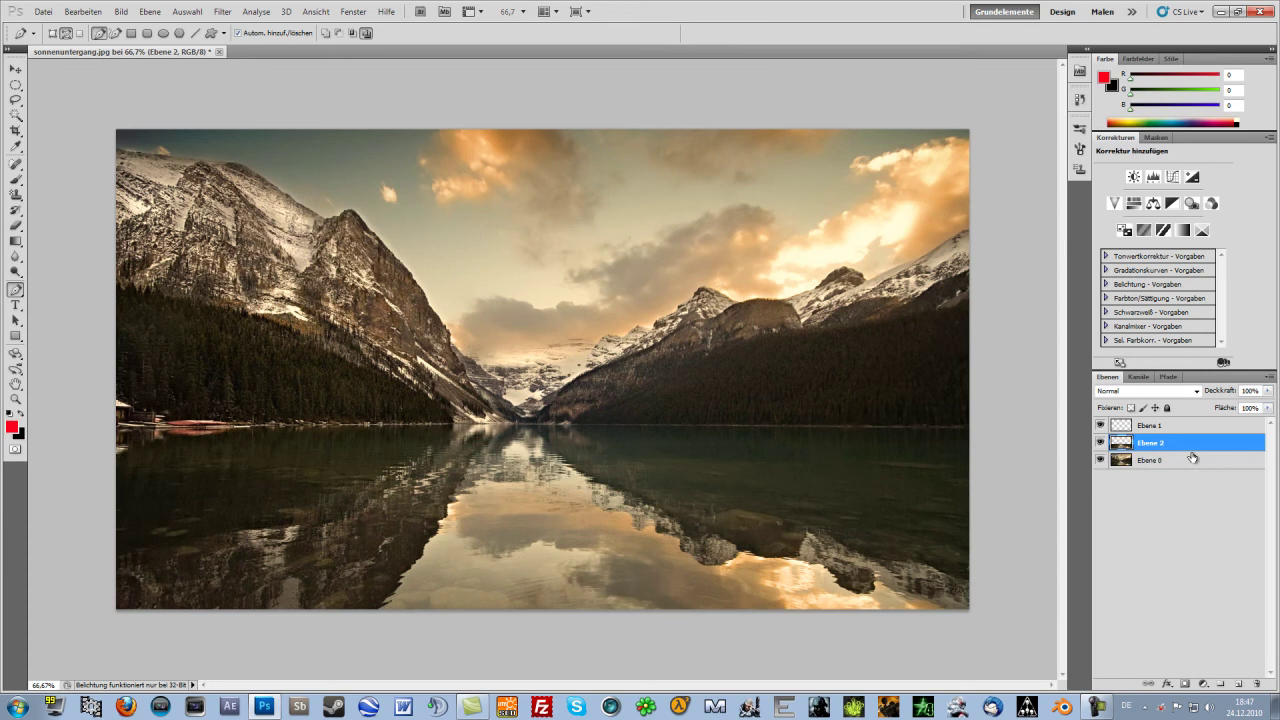
# Step: Toggle layer visibility to check the Ebene 2 copy, then reload its selection
pyautogui.click(1101, 460)
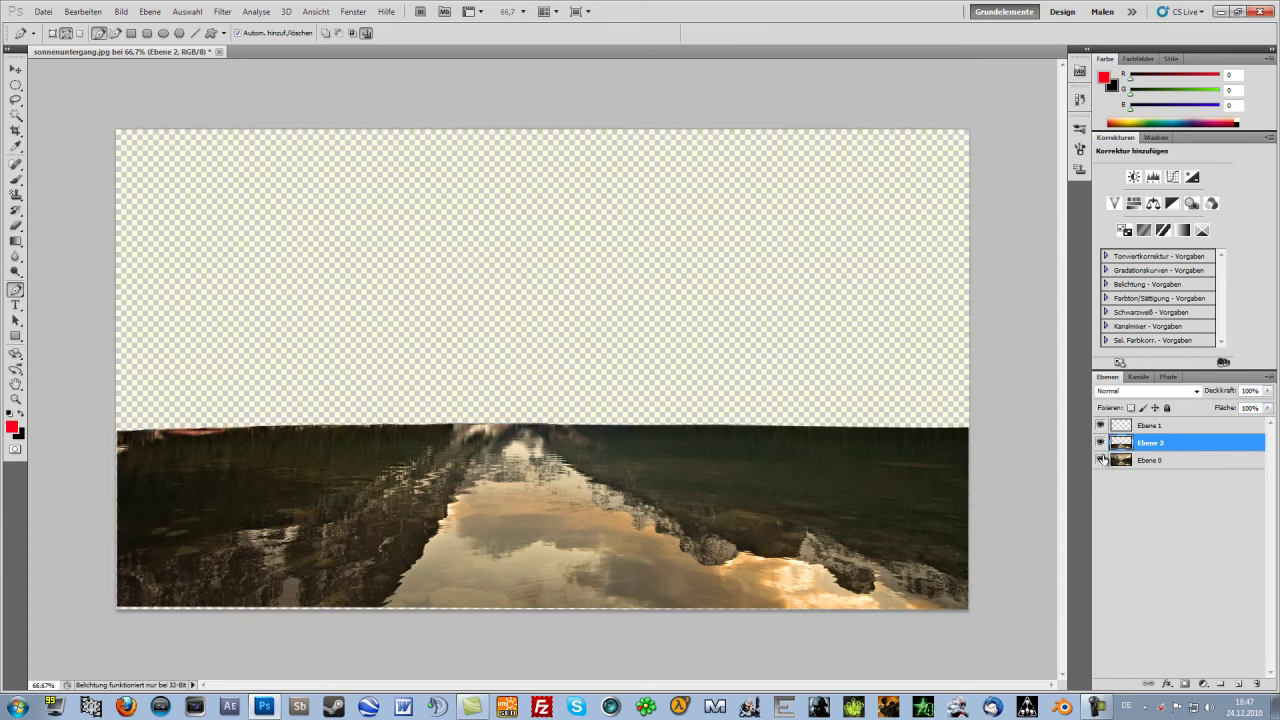
pyautogui.click(1101, 460)
pyautogui.click(1101, 425)
pyautogui.click(1101, 425)
pyautogui.moveTo(1101, 443); pyautogui.dragTo(1101, 460)
pyautogui.click(1101, 460)
pyautogui.click(1101, 443)
pyautogui.click(1101, 443)
pyautogui.keyDown('ctrl'); pyautogui.click(1121, 443); pyautogui.keyUp('ctrl')
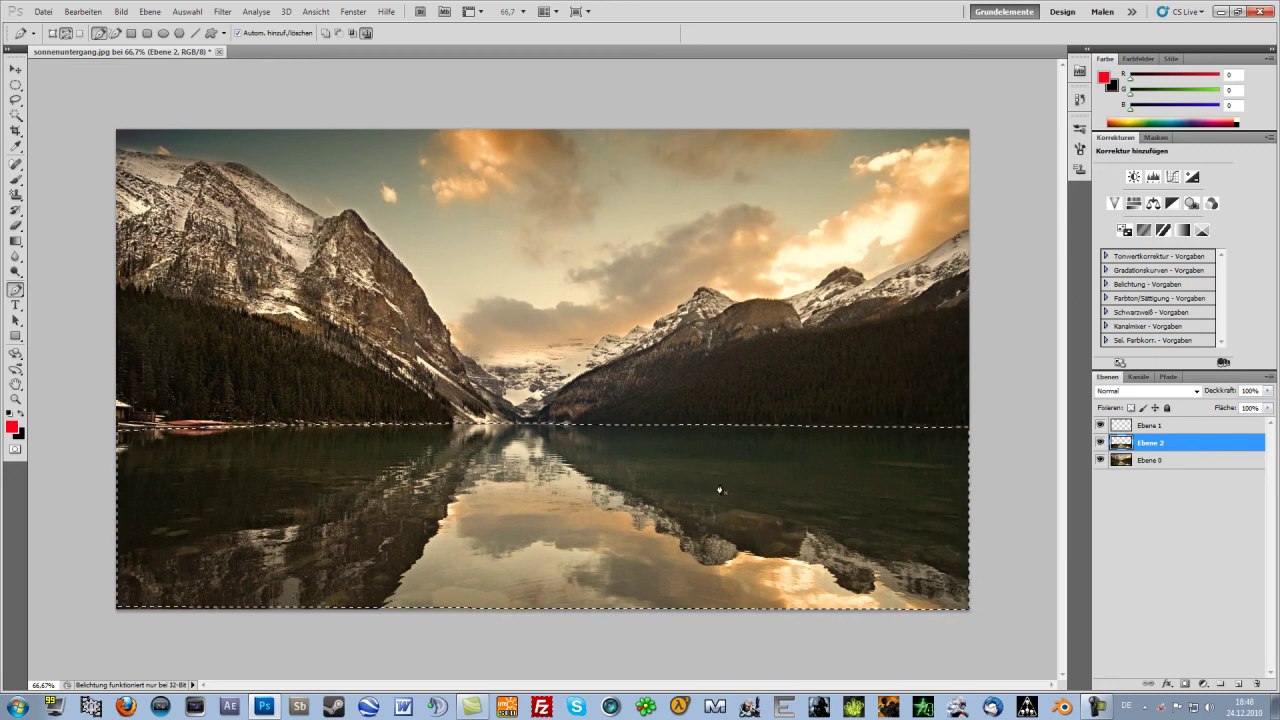
# Step: Apply Farbton/Sättigung with hue -180 and saturation -100 to the lake on Ebene 2
pyautogui.click(133, 12)
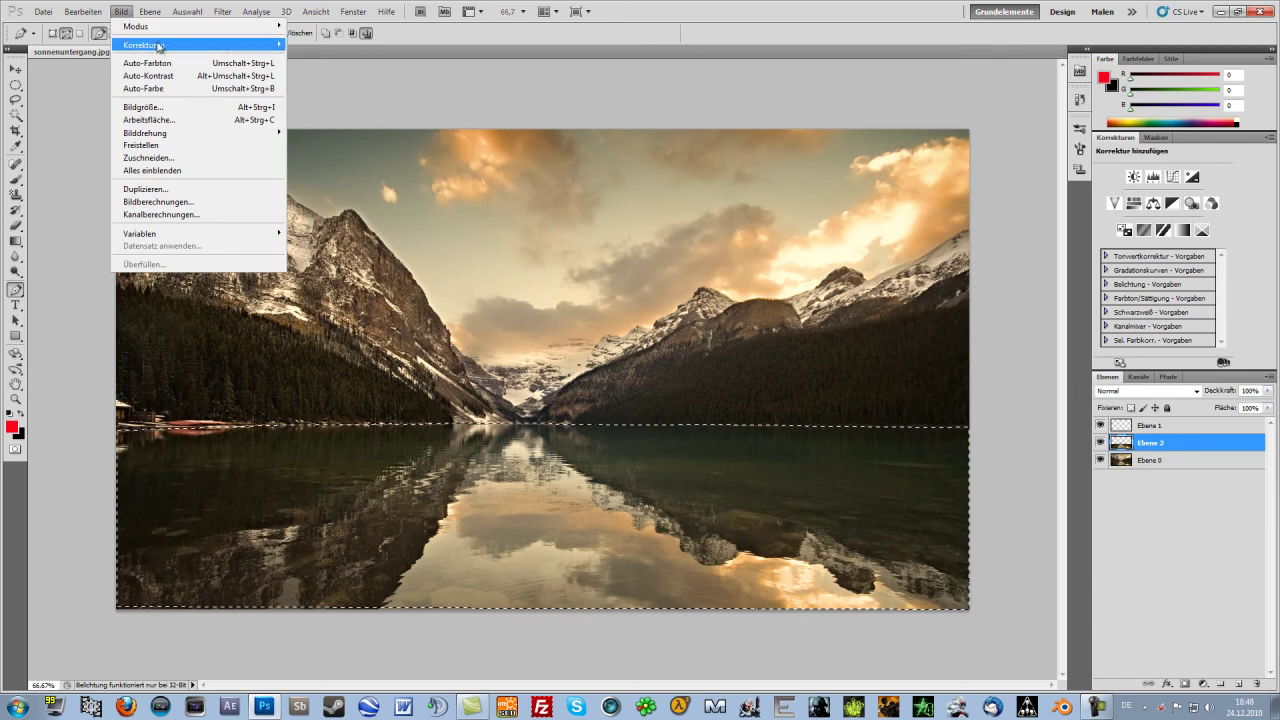
pyautogui.moveTo(145, 45)
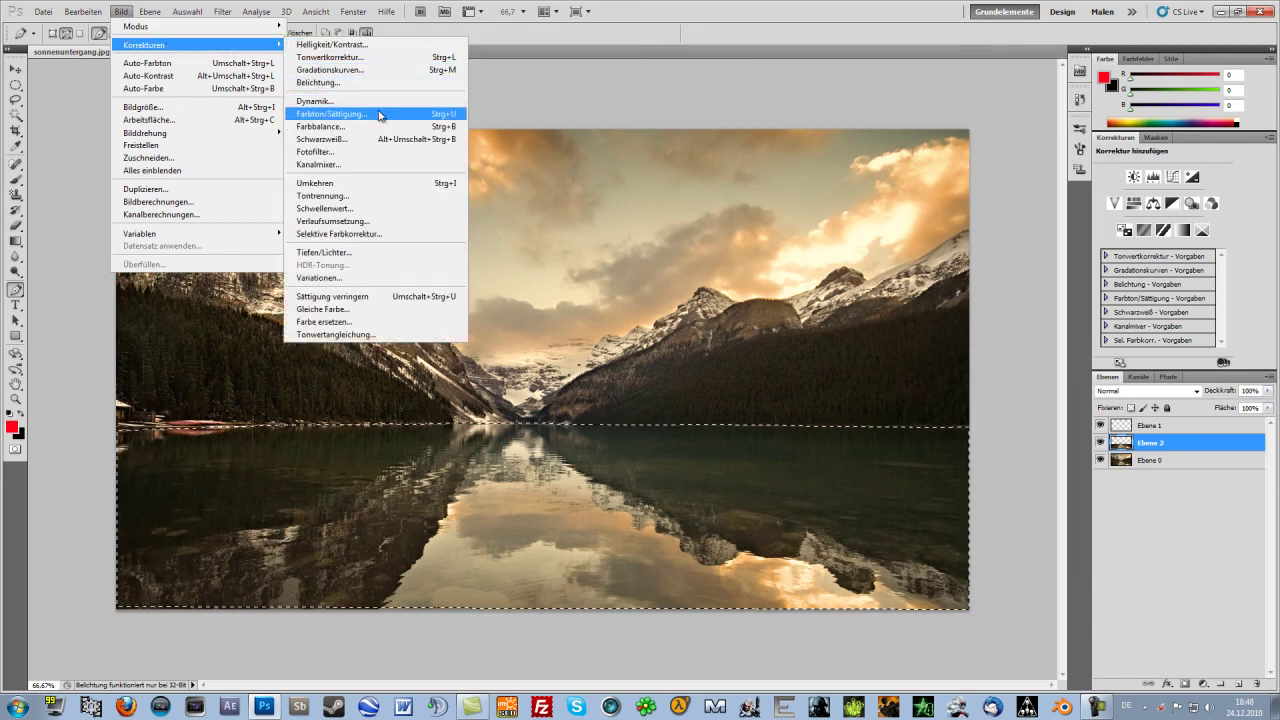
pyautogui.click(379, 116)
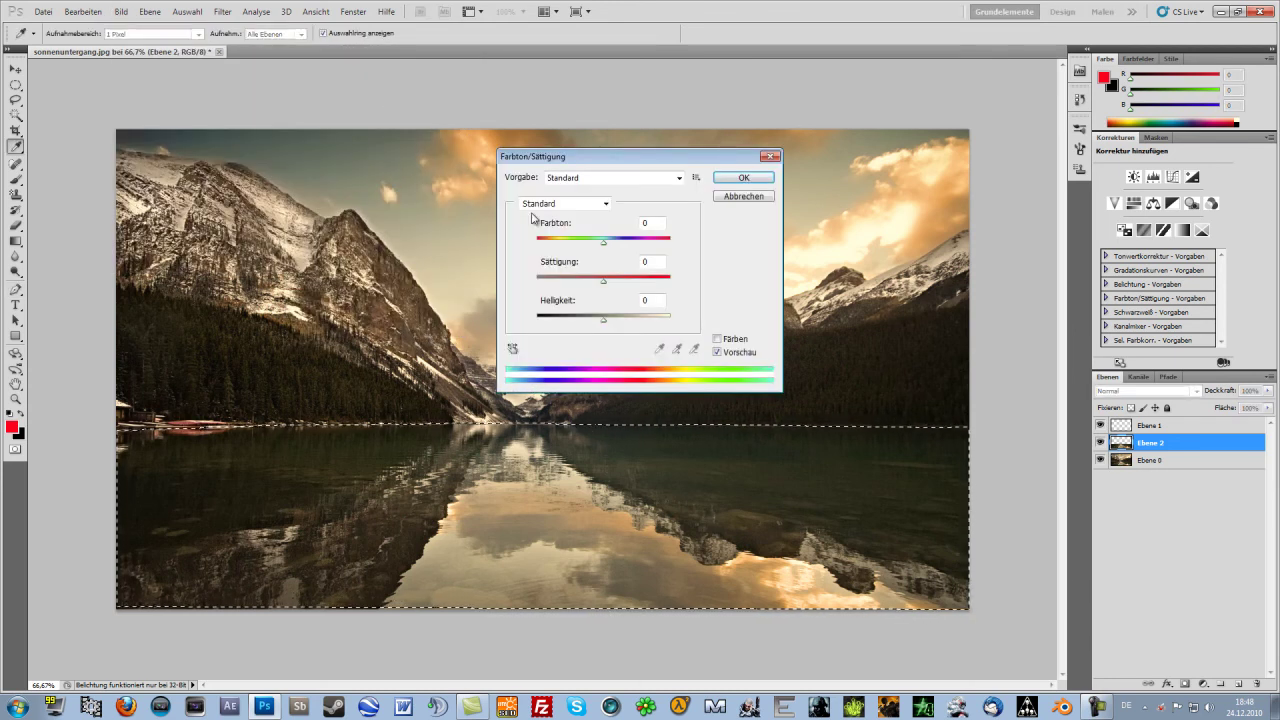
pyautogui.moveTo(586, 155); pyautogui.dragTo(724, 87)
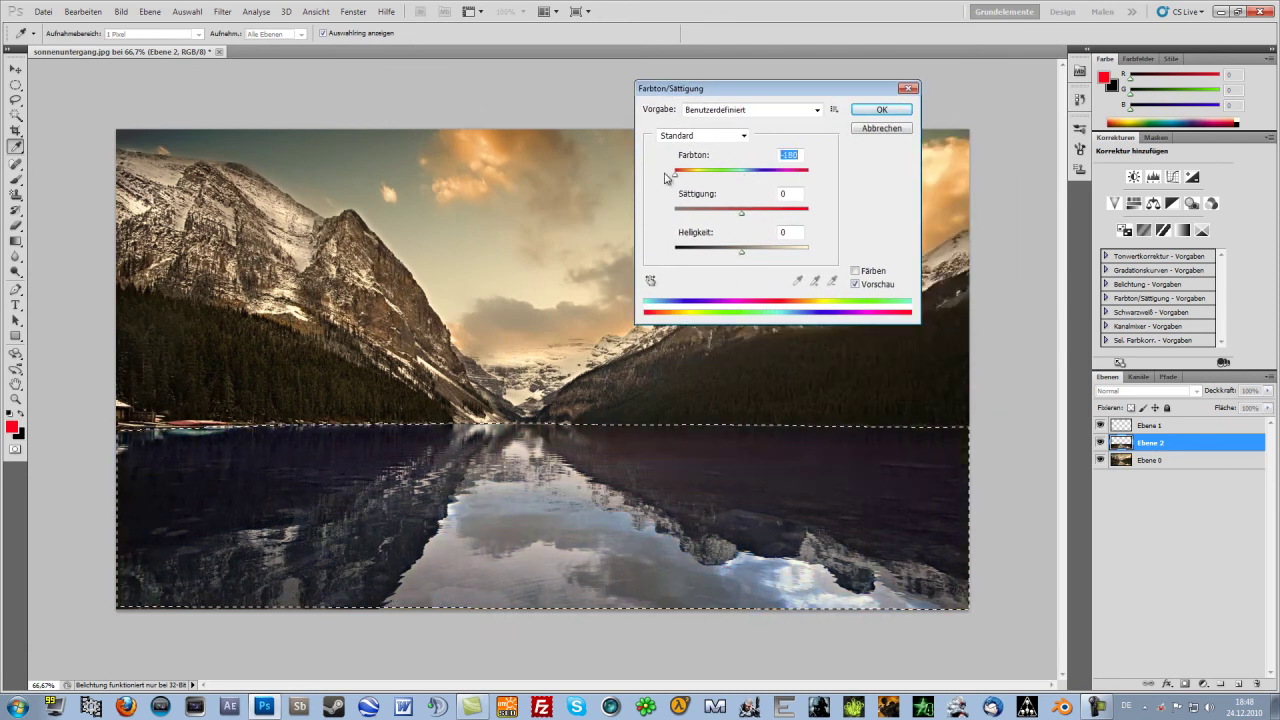
pyautogui.moveTo(741, 213); pyautogui.dragTo(663, 218)
pyautogui.moveTo(744, 251)
pyautogui.mouseDown()
pyautogui.moveTo(607, 244)
pyautogui.moveTo(743, 268)
pyautogui.mouseUp()
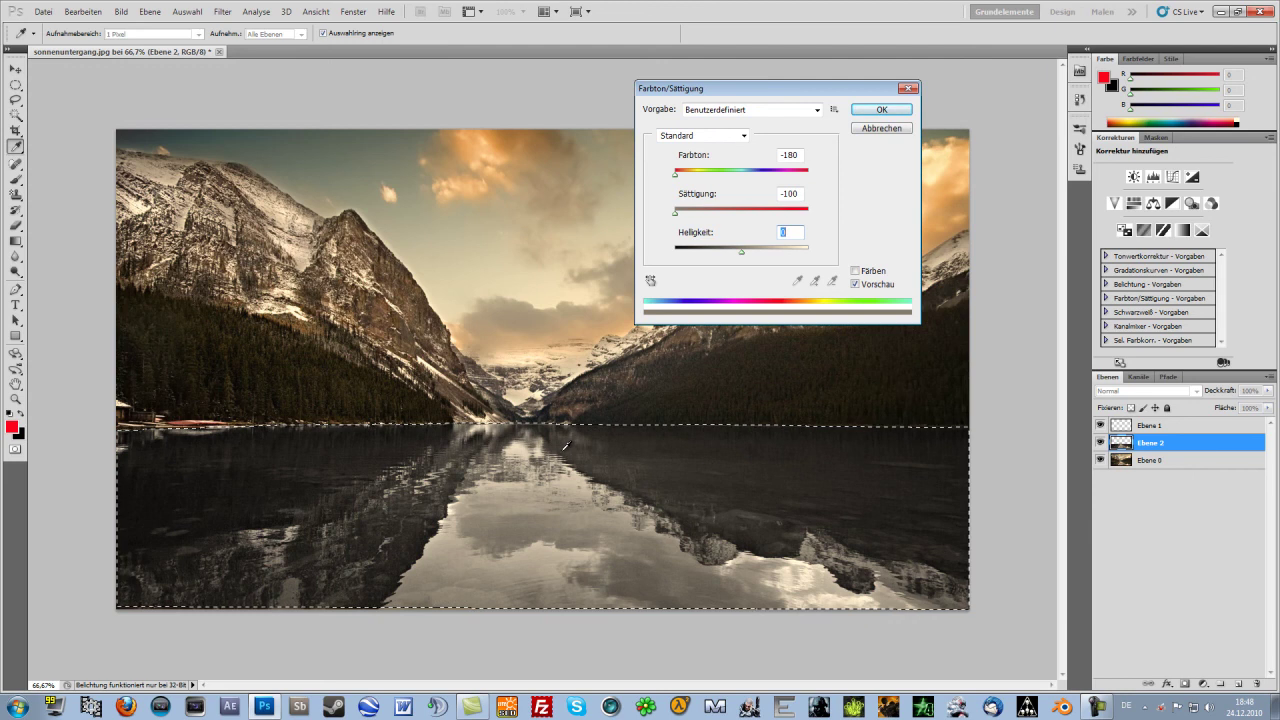
pyautogui.click(881, 112)
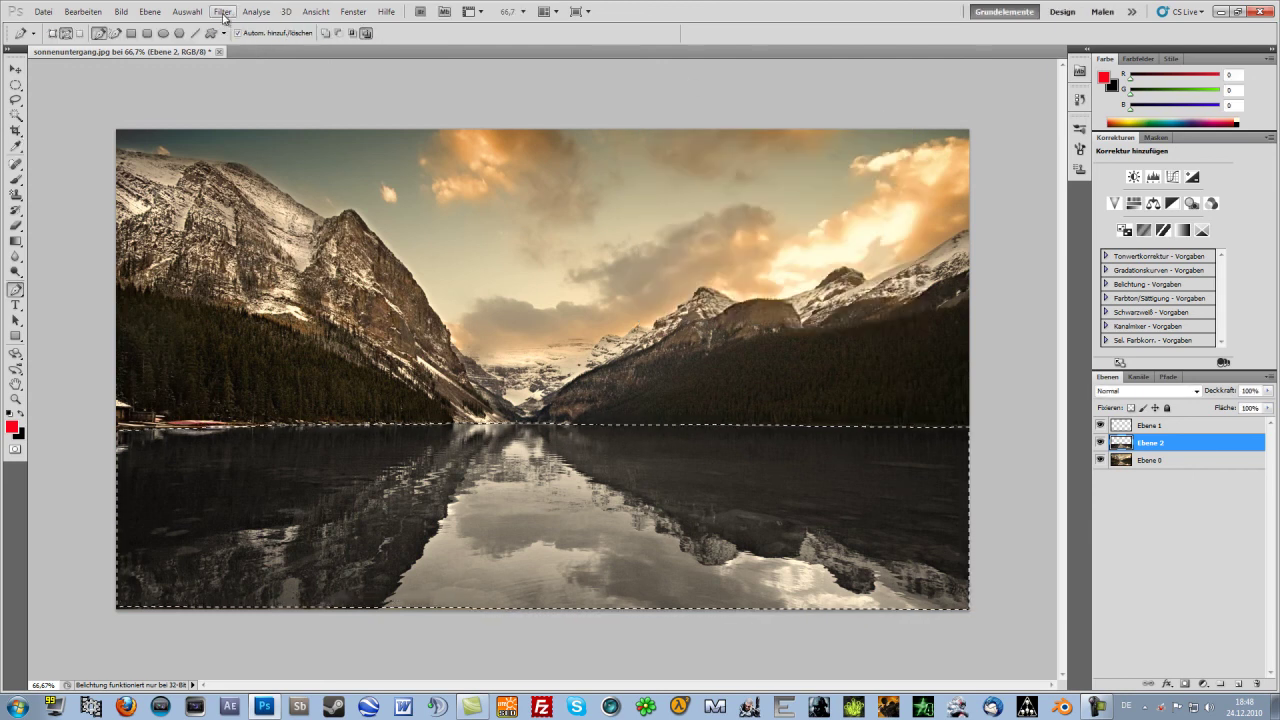
# Step: Clear the selection and zoom out to view the whole image
pyautogui.click(189, 12)
pyautogui.click(213, 38)
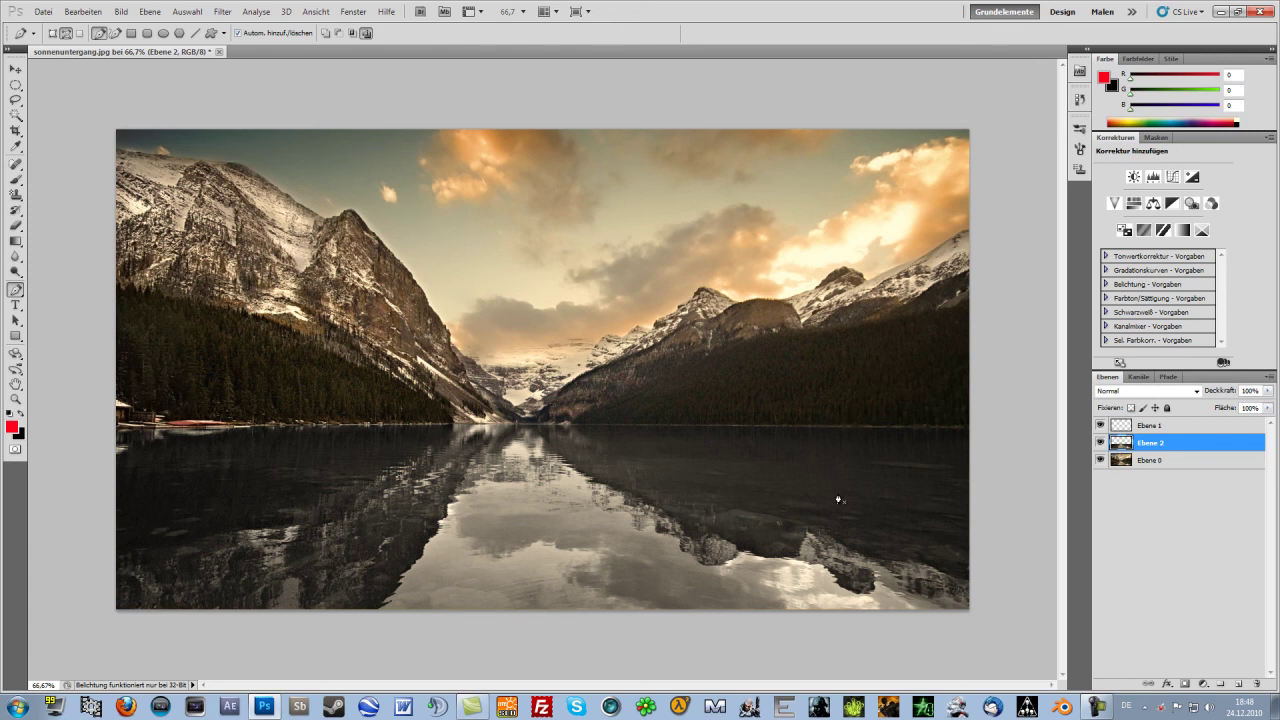
pyautogui.click(15, 398)
pyautogui.keyDown('alt'); pyautogui.click(126, 440); pyautogui.keyUp('alt')
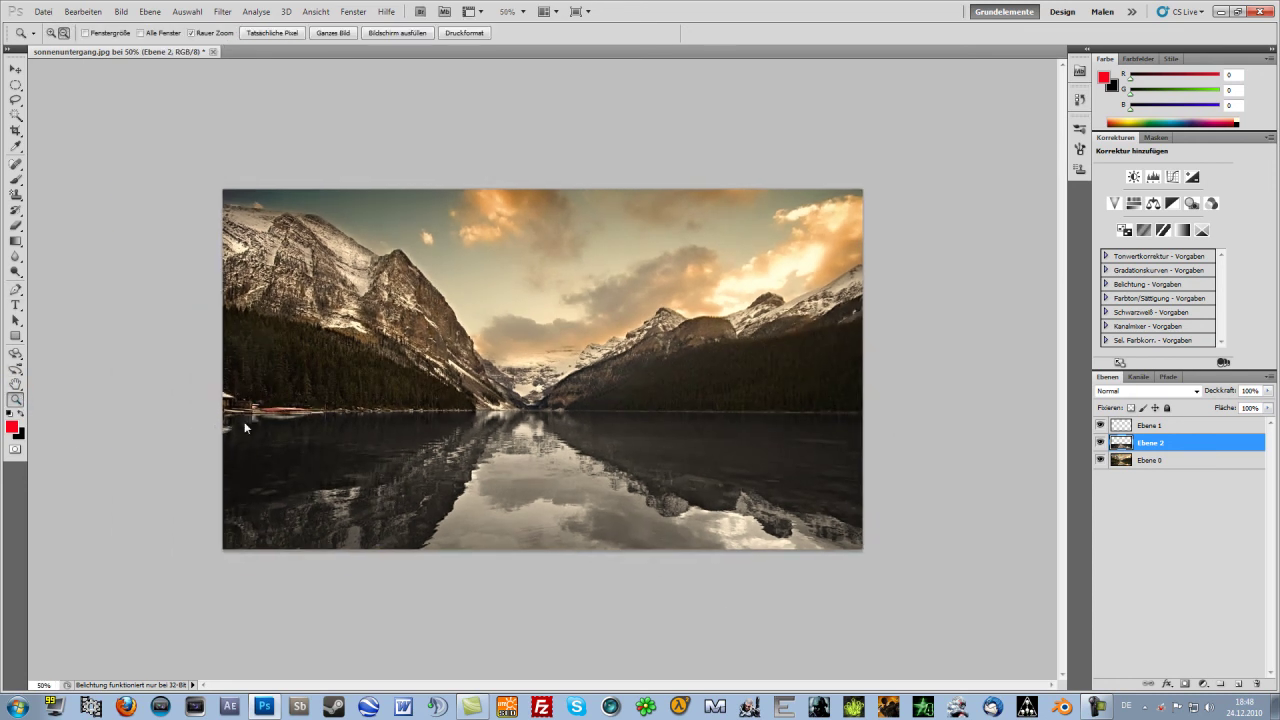
# Step: Zoom in on the left-shoreline boats to inspect the reflection edge, then back to 66.7%
pyautogui.rightClick(244, 422)
pyautogui.click(48, 37)
pyautogui.click(210, 420)
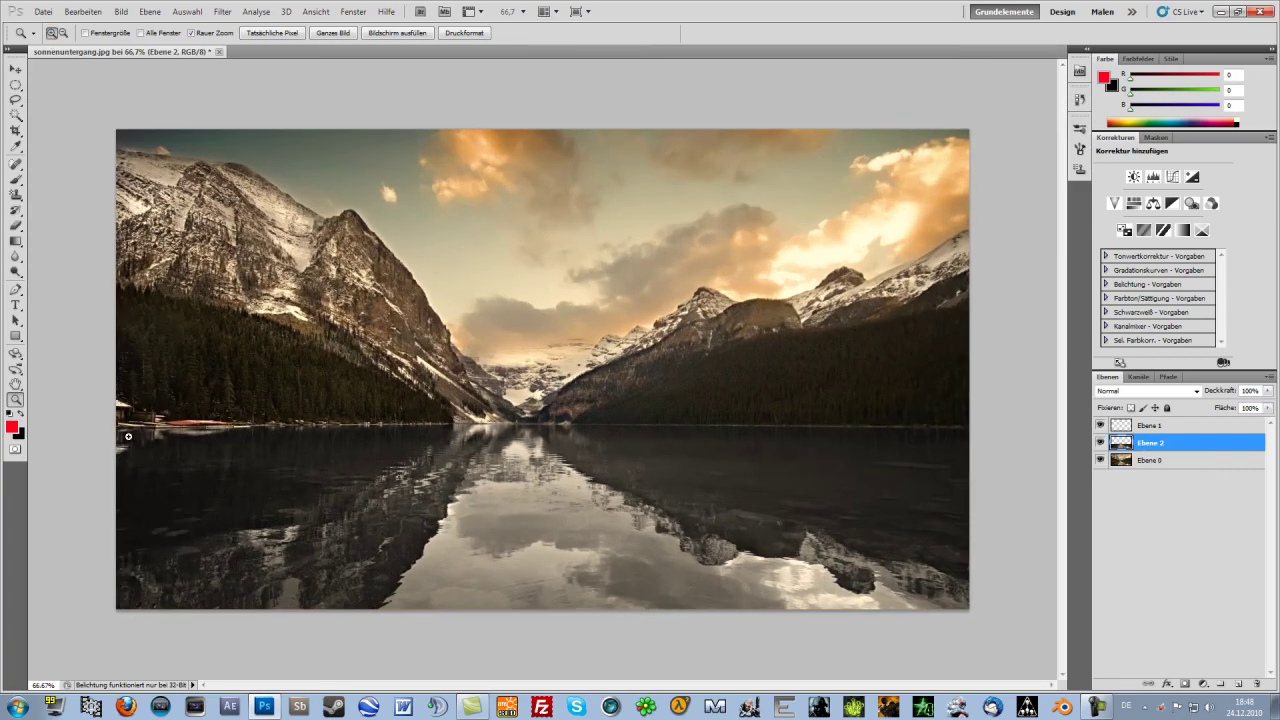
pyautogui.click(128, 437)
pyautogui.moveTo(71, 447); pyautogui.dragTo(143, 457)
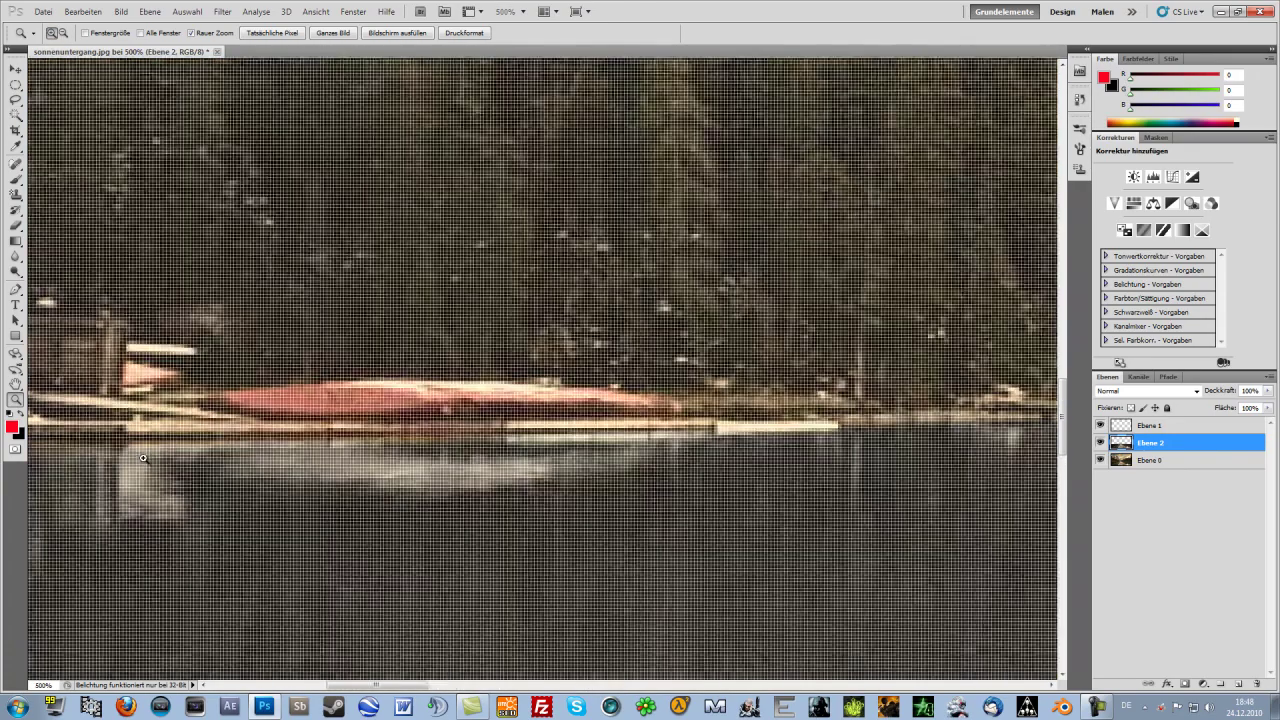
pyautogui.click(143, 457)
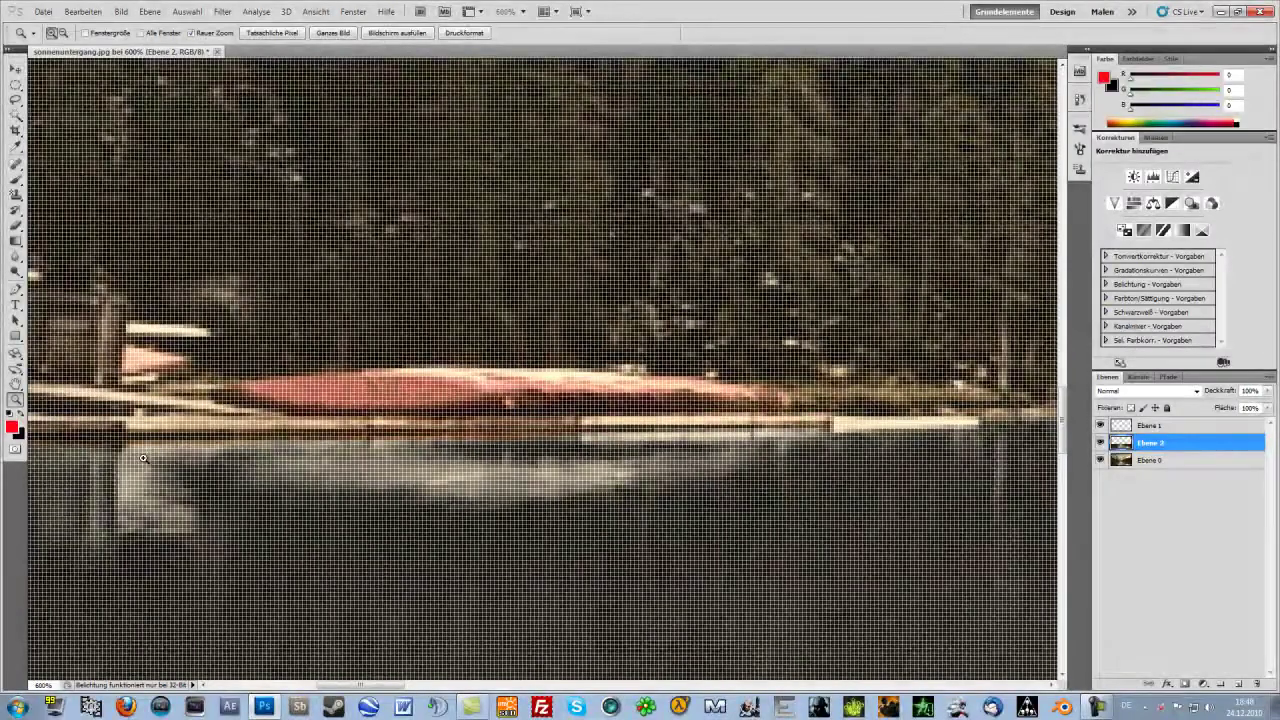
pyautogui.click(445, 316)
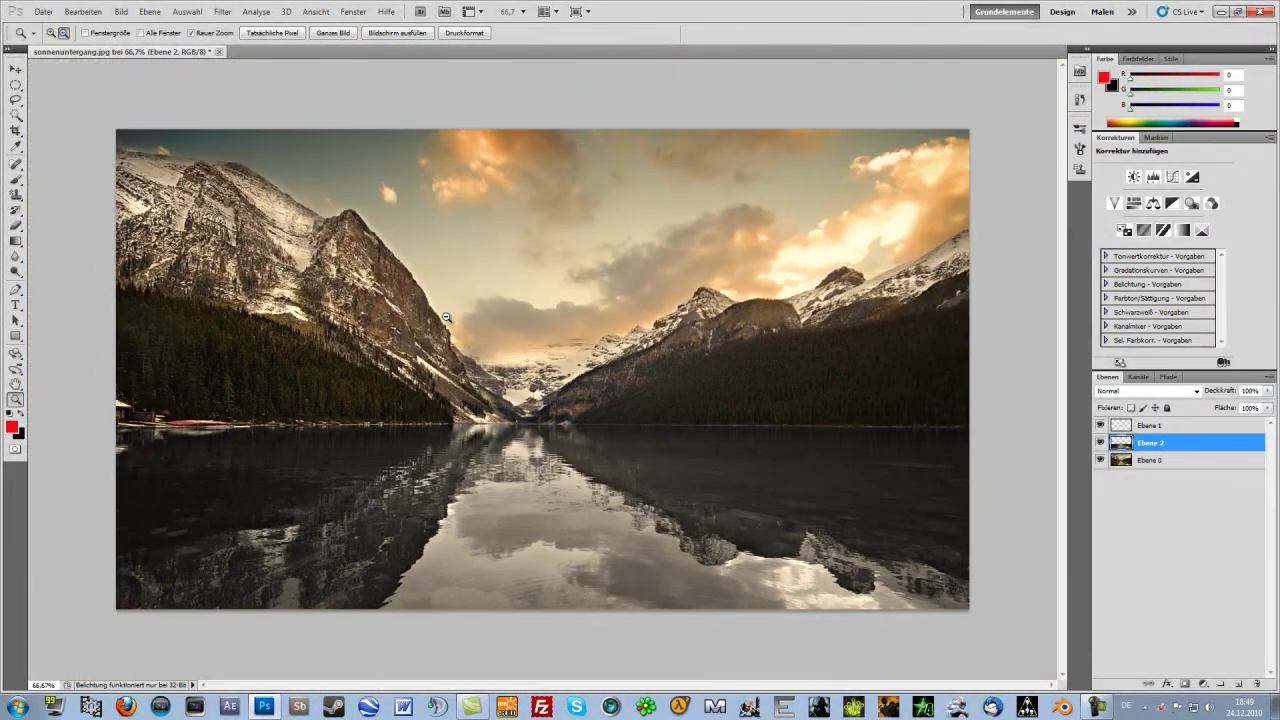